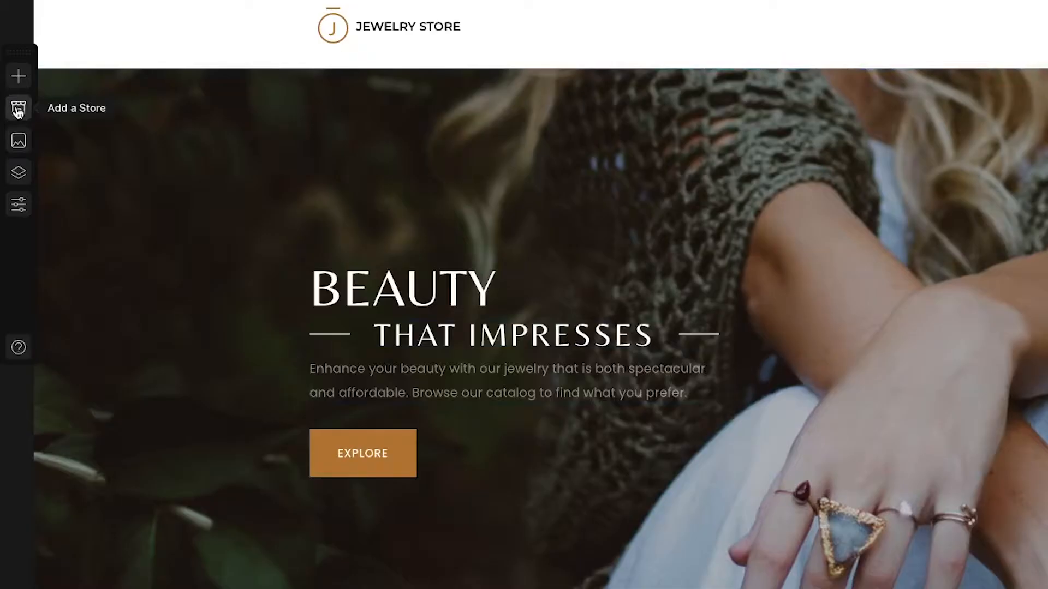
Step: Add an online store to the jewelry website project and open its store manager
{"action": "left_click", "coordinate": [12, 110]}
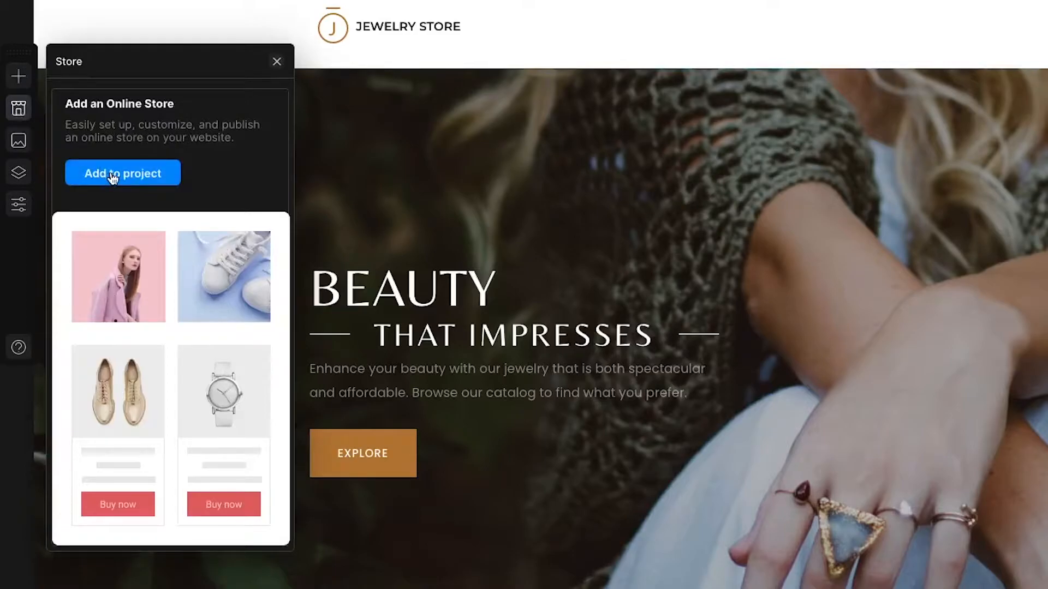
{"action": "left_click", "coordinate": [112, 175]}
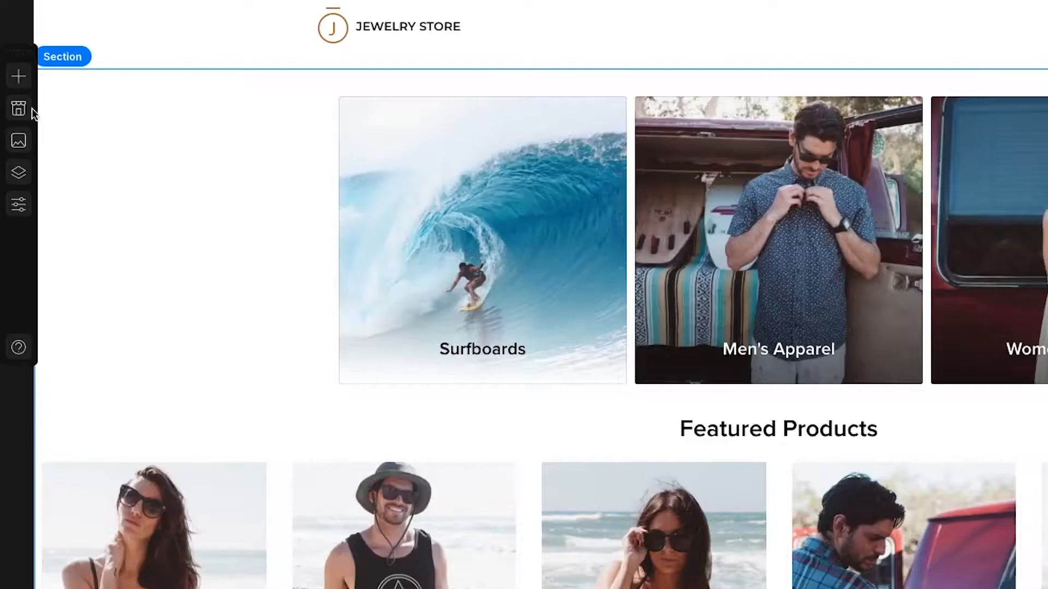
{"action": "left_click", "coordinate": [19, 109]}
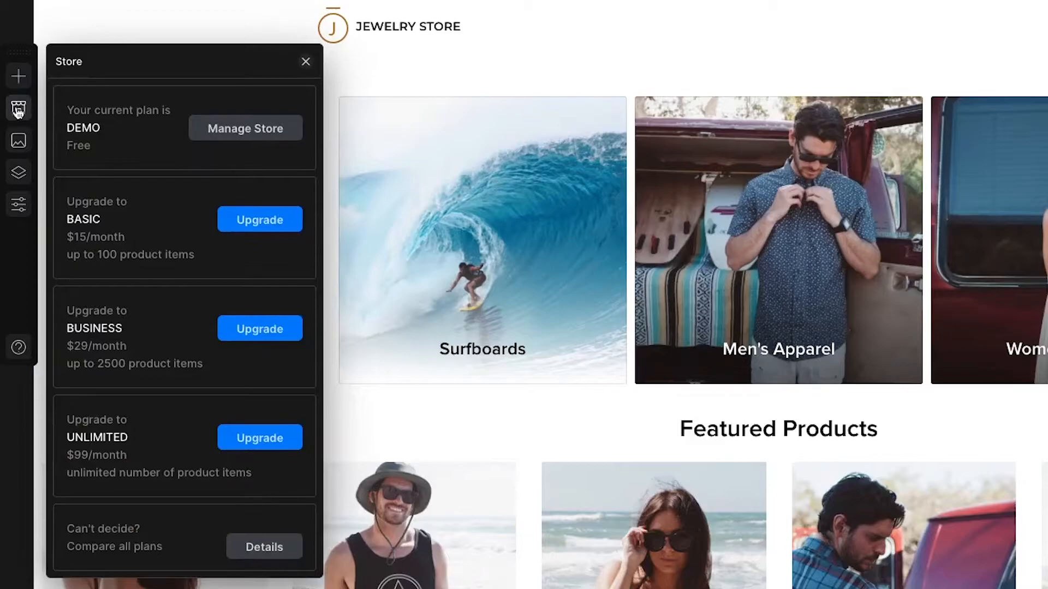
{"action": "left_click", "coordinate": [234, 134]}
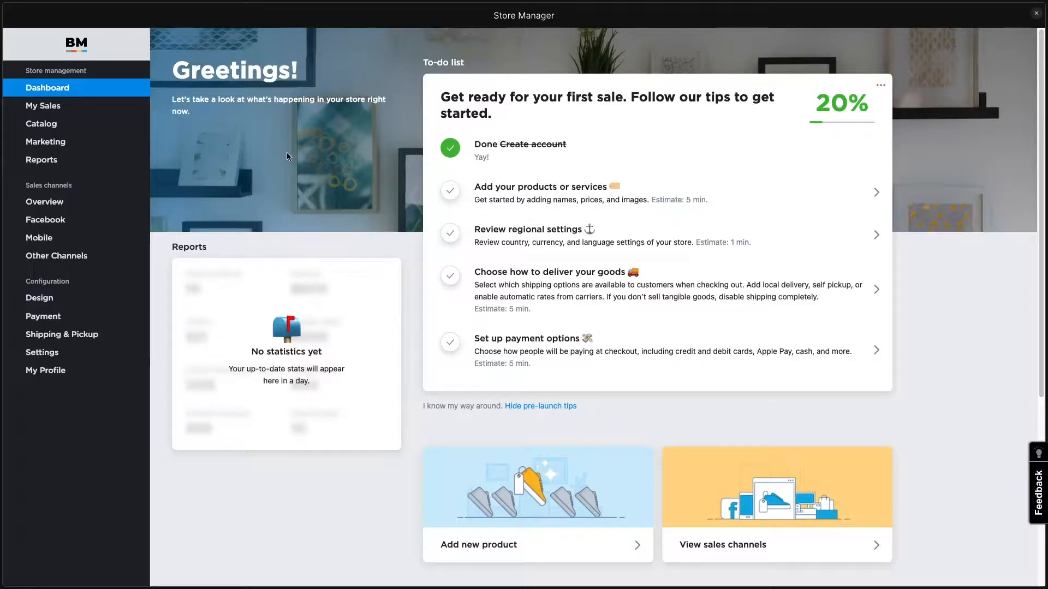
Step: Review the store's product catalog, marketing tools, reports, sales channels overview and design section
{"action": "mouse_move", "coordinate": [78, 126]}
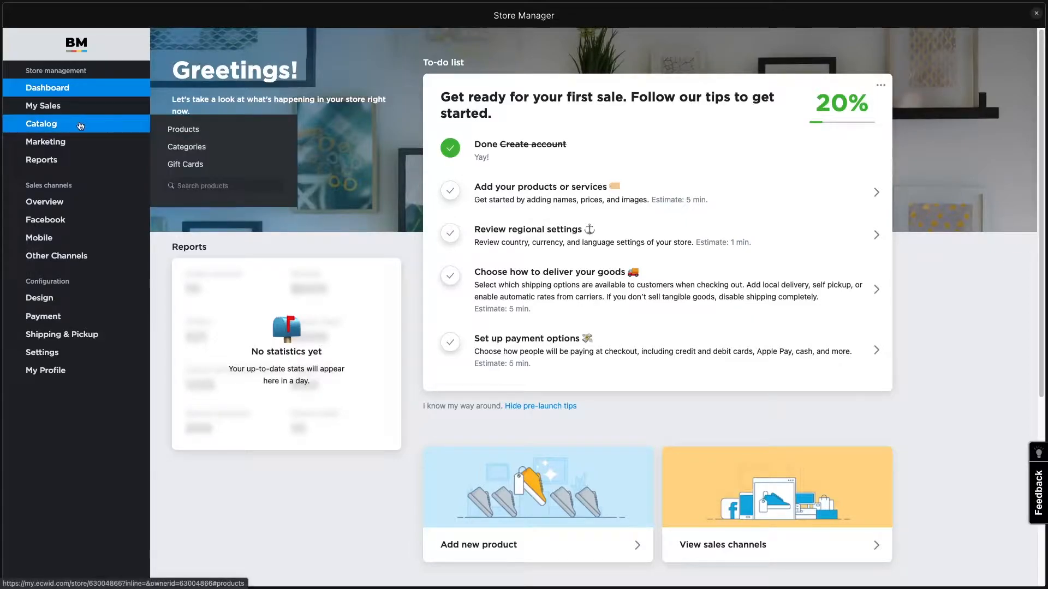
{"action": "left_click", "coordinate": [211, 130]}
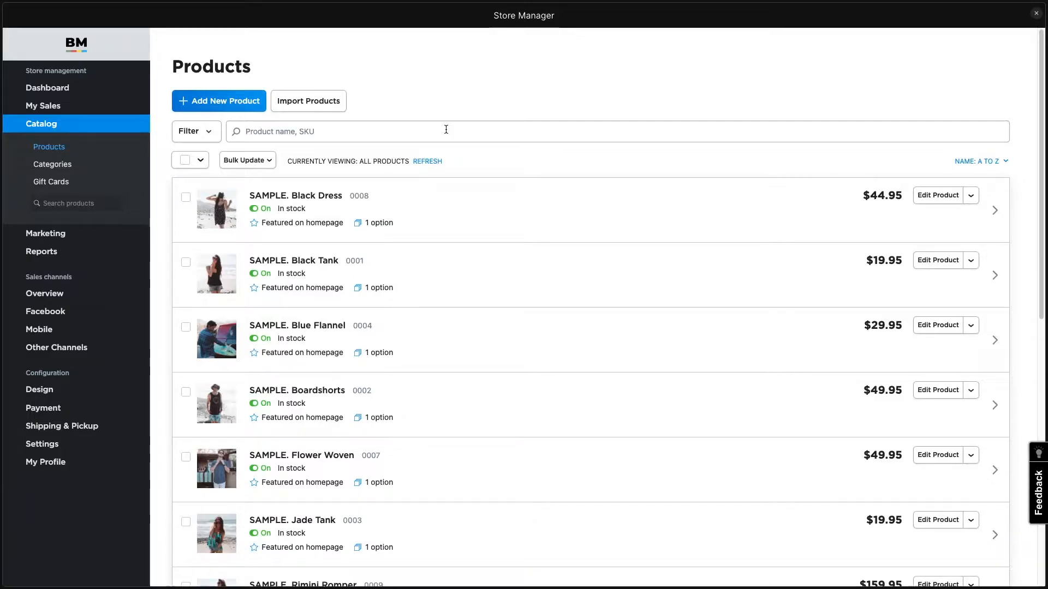
{"action": "left_click", "coordinate": [47, 234]}
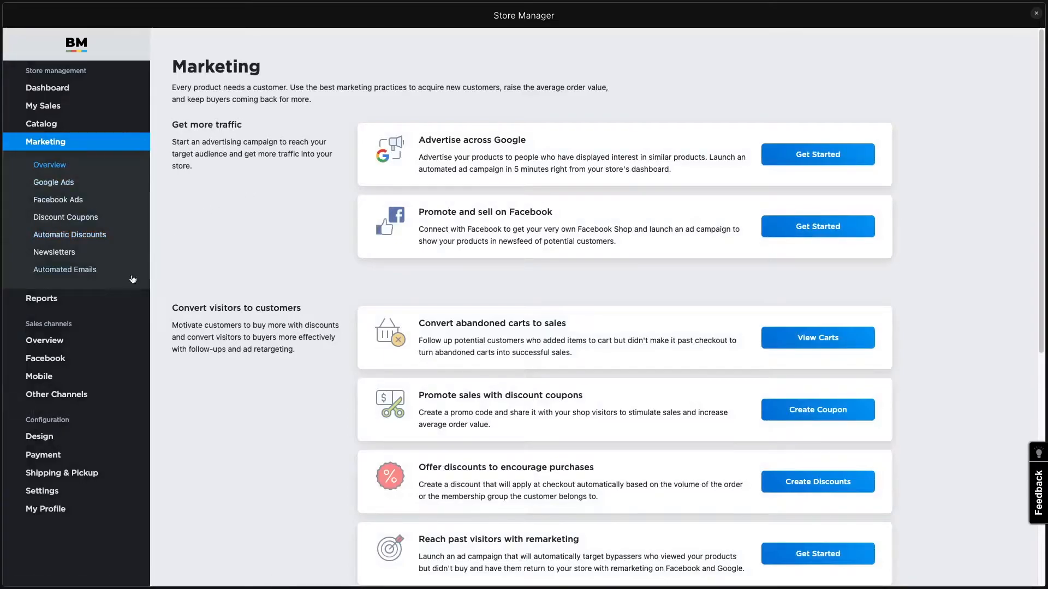
{"action": "left_click", "coordinate": [54, 298]}
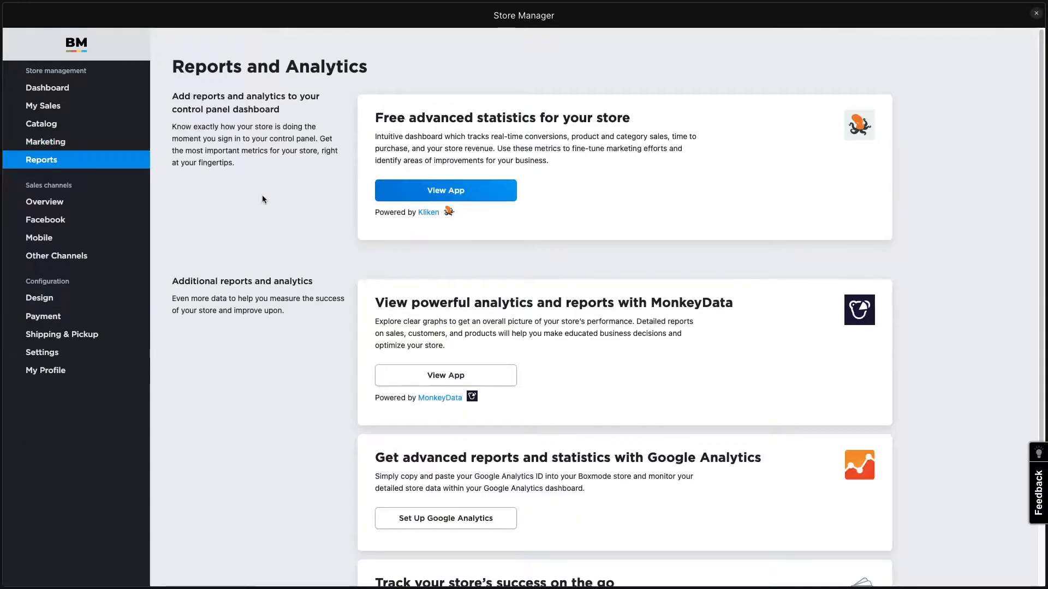
{"action": "left_click", "coordinate": [102, 204]}
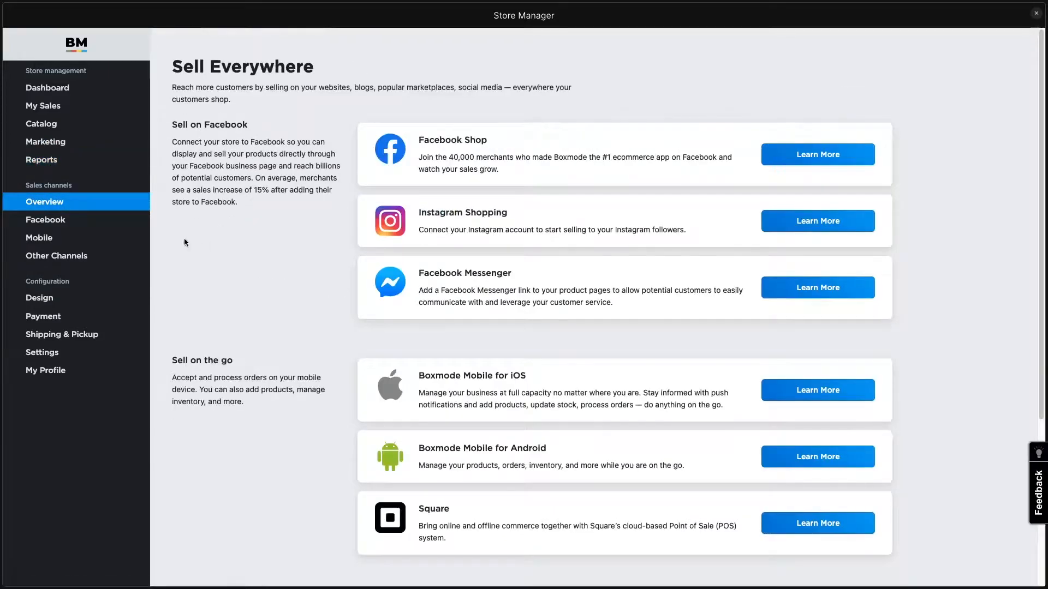
{"action": "left_click", "coordinate": [76, 300]}
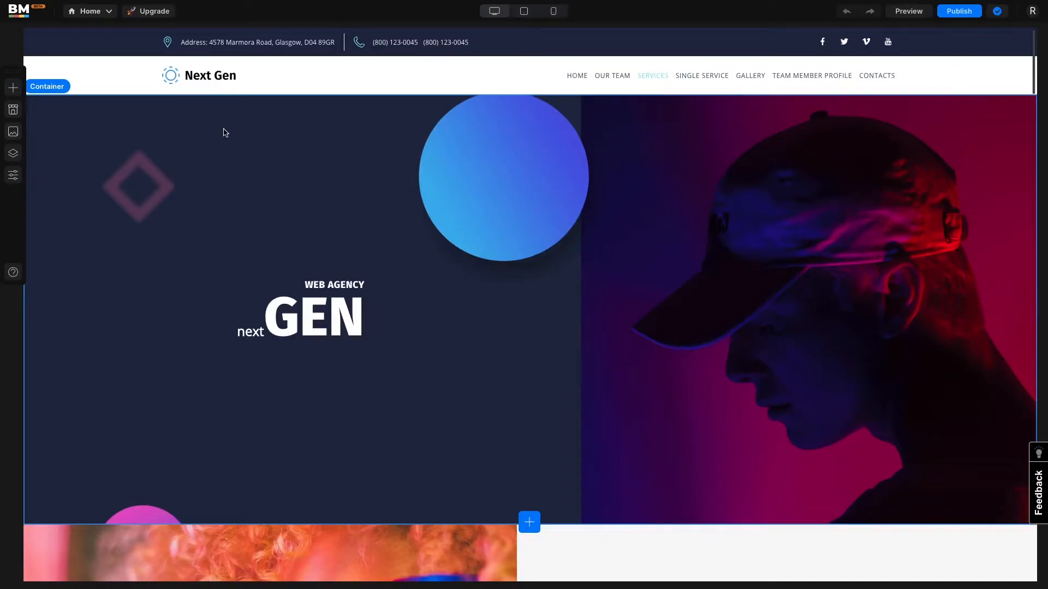
Step: Open the upgrade plans with monthly payment and compare the features of the Lite and Growth plans
{"action": "left_click", "coordinate": [148, 13]}
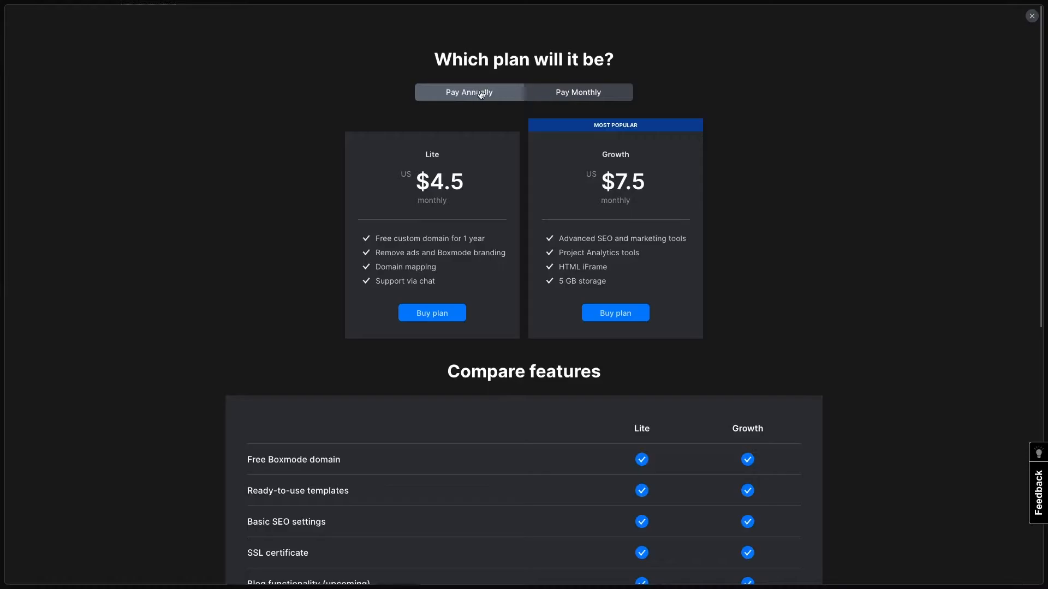
{"action": "left_click", "coordinate": [582, 93]}
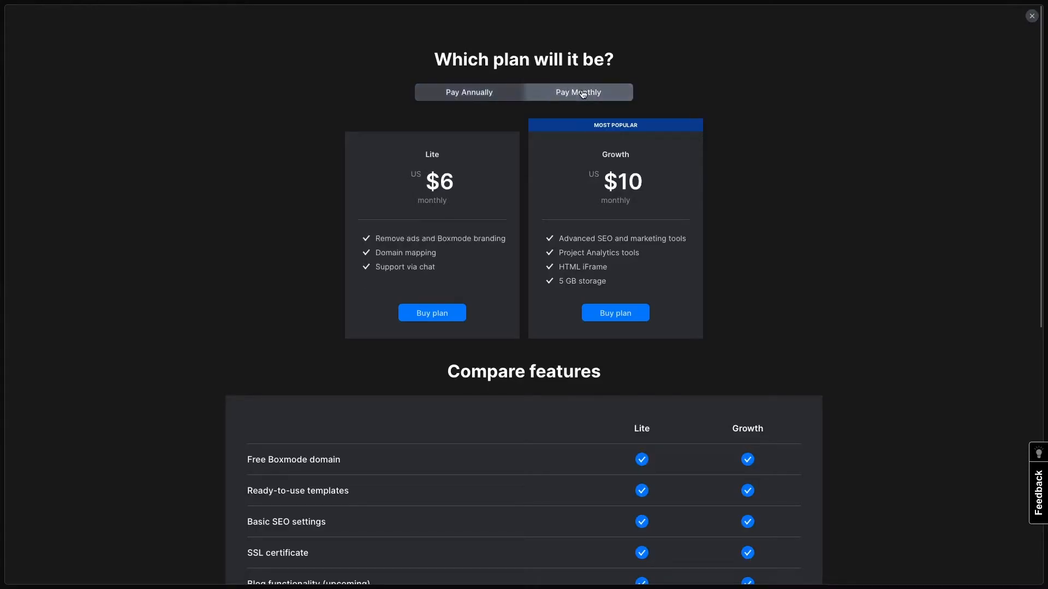
{"action": "scroll", "coordinate": [535, 219], "scroll_direction": "down", "scroll_amount": 4}
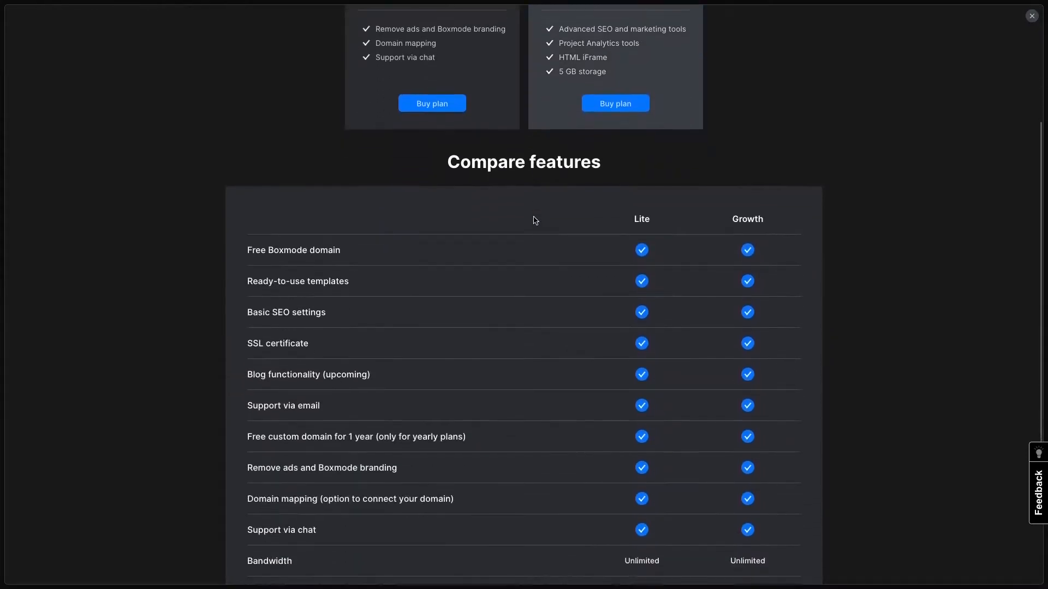
{"action": "scroll", "coordinate": [535, 220], "scroll_direction": "down", "scroll_amount": 1}
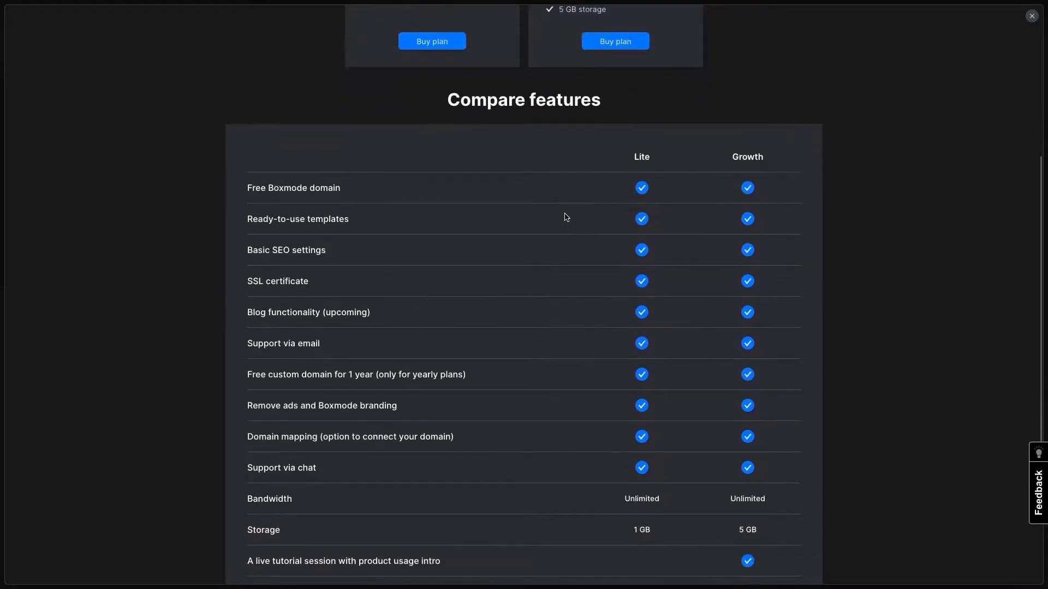
{"action": "scroll", "coordinate": [564, 221], "scroll_direction": "down", "scroll_amount": 3}
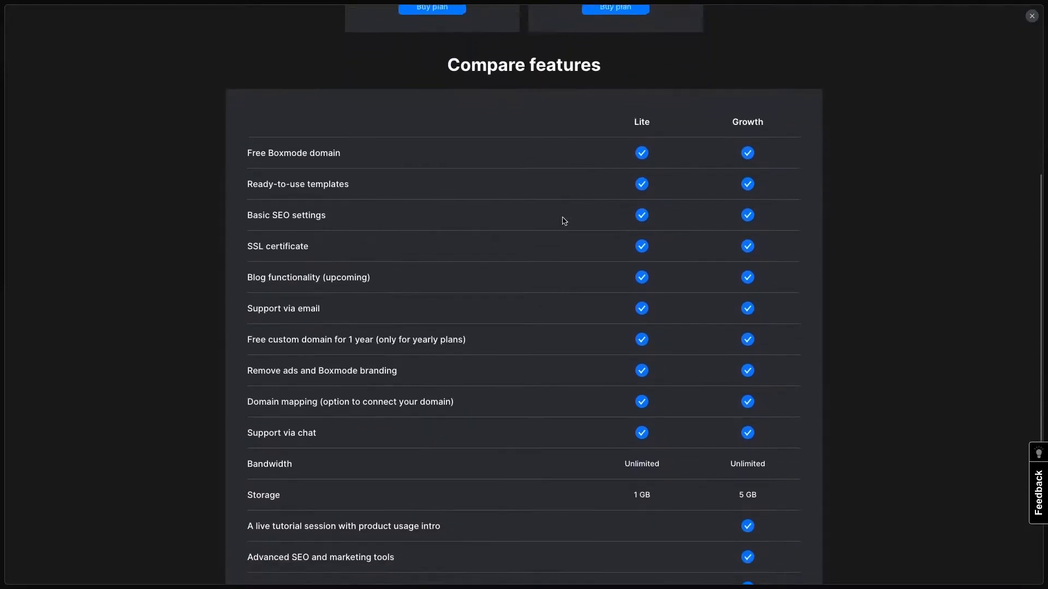
{"action": "scroll", "coordinate": [564, 221], "scroll_direction": "down", "scroll_amount": 1}
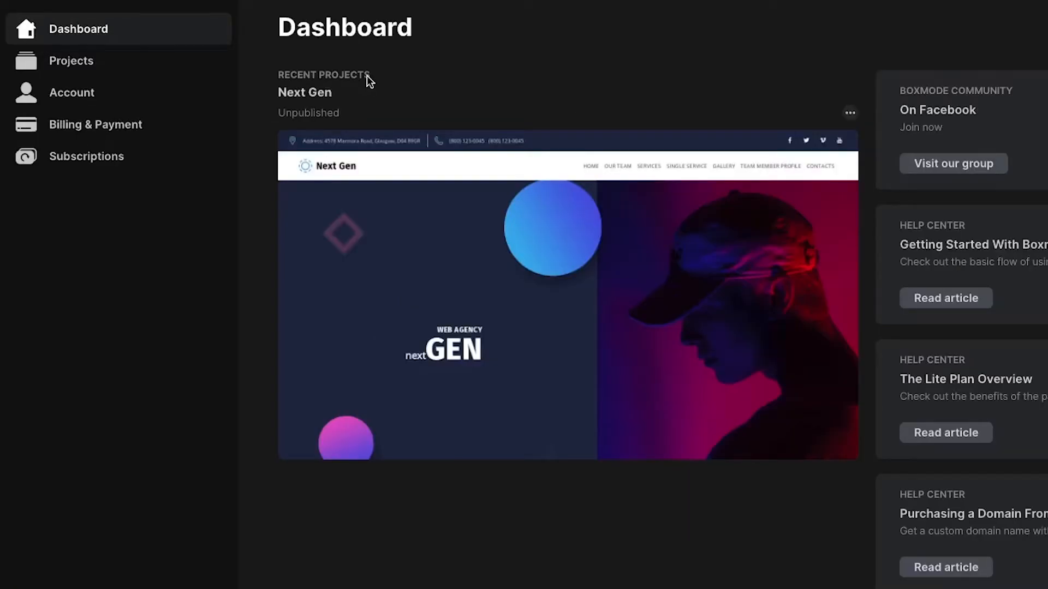
Step: Open the Next Gen project's settings and go to its analytics integrations
{"action": "left_click", "coordinate": [849, 114]}
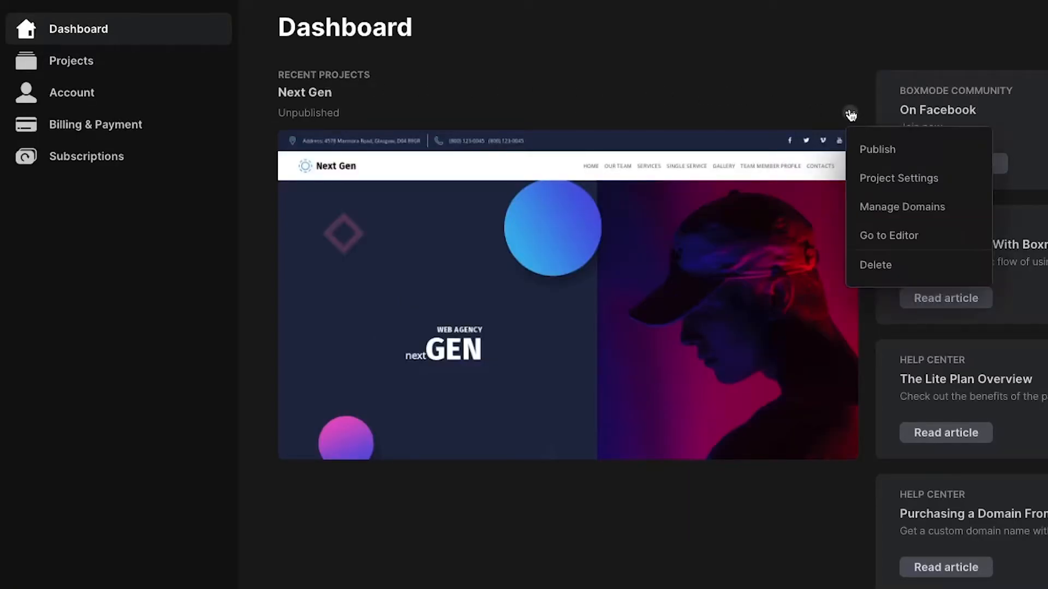
{"action": "left_click", "coordinate": [884, 179]}
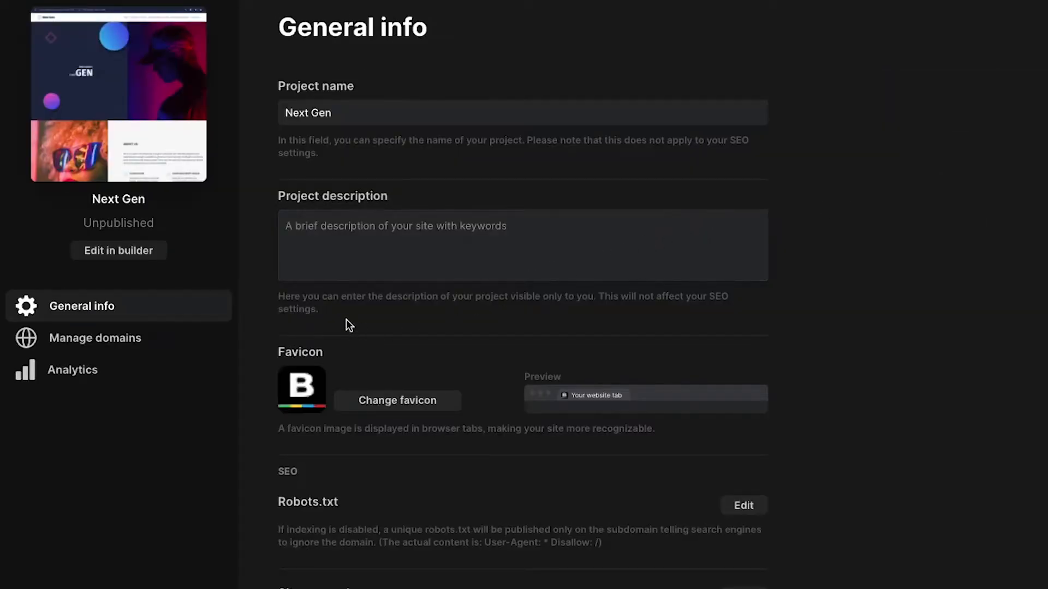
{"action": "left_click", "coordinate": [71, 377]}
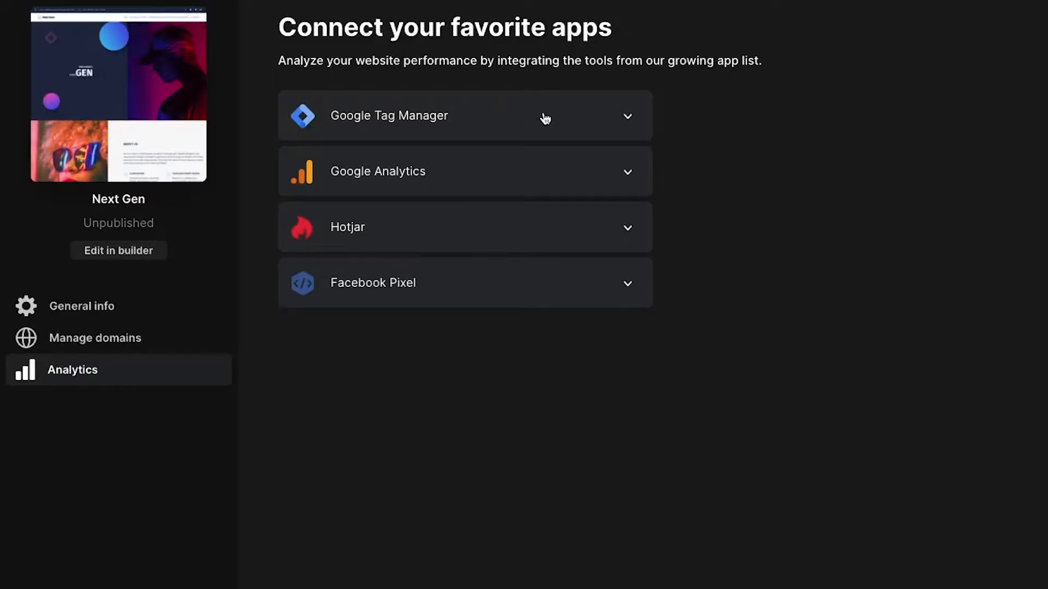
Step: Expand the Google Tag Manager, Google Analytics, Hotjar and Facebook Pixel integrations to examine their connection options
{"action": "left_click", "coordinate": [514, 120]}
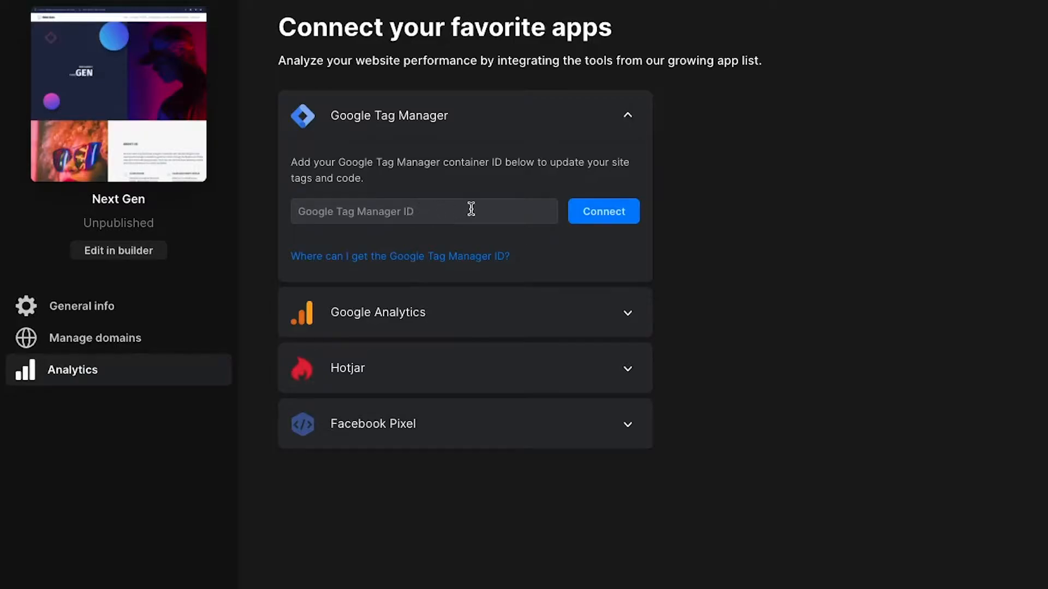
{"action": "left_click", "coordinate": [525, 315]}
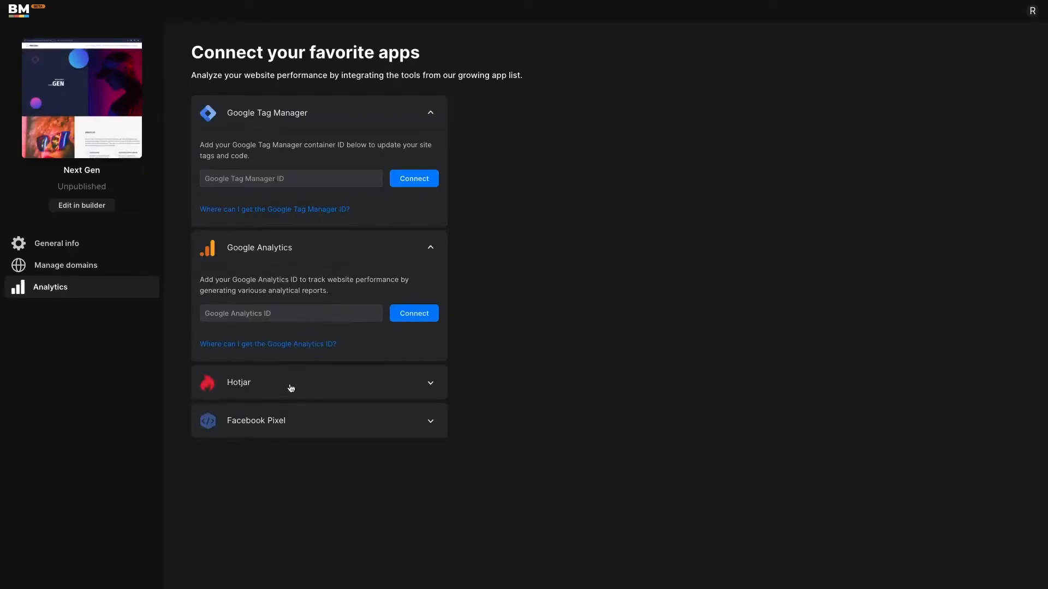
{"action": "left_click", "coordinate": [291, 388]}
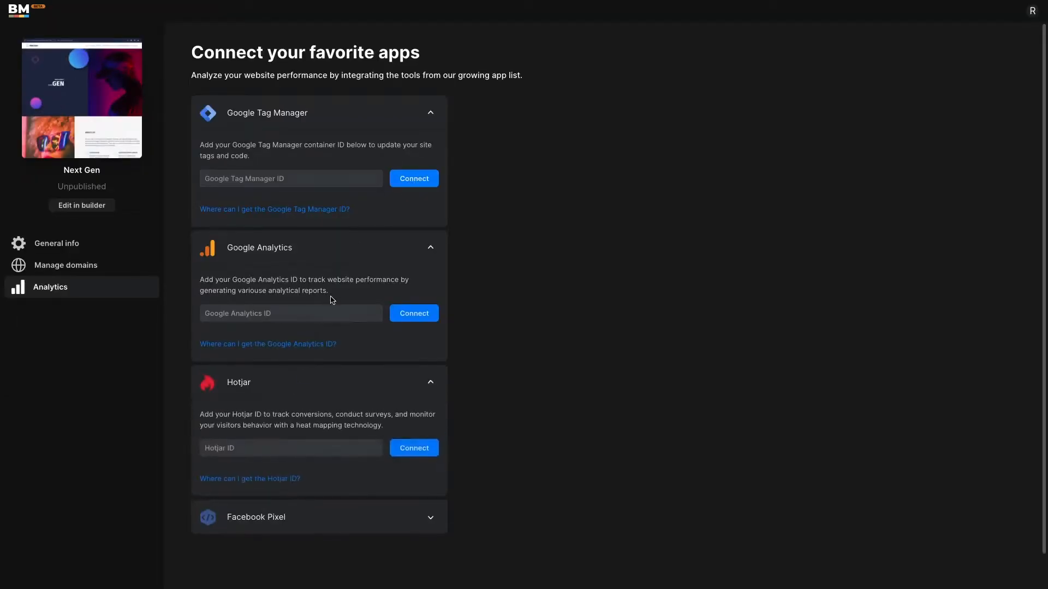
{"action": "scroll", "coordinate": [334, 460], "scroll_direction": "down", "scroll_amount": 1}
{"action": "left_click", "coordinate": [316, 501]}
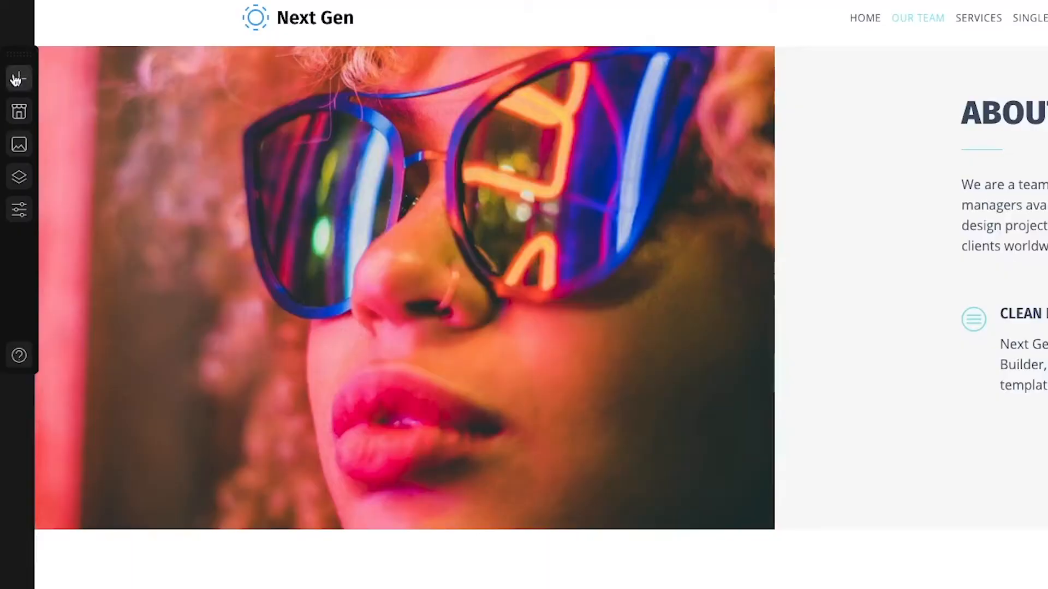
Step: Insert an HTML iFrame element between the About Us and Impressive Features sections and open its code editor
{"action": "left_click", "coordinate": [12, 89]}
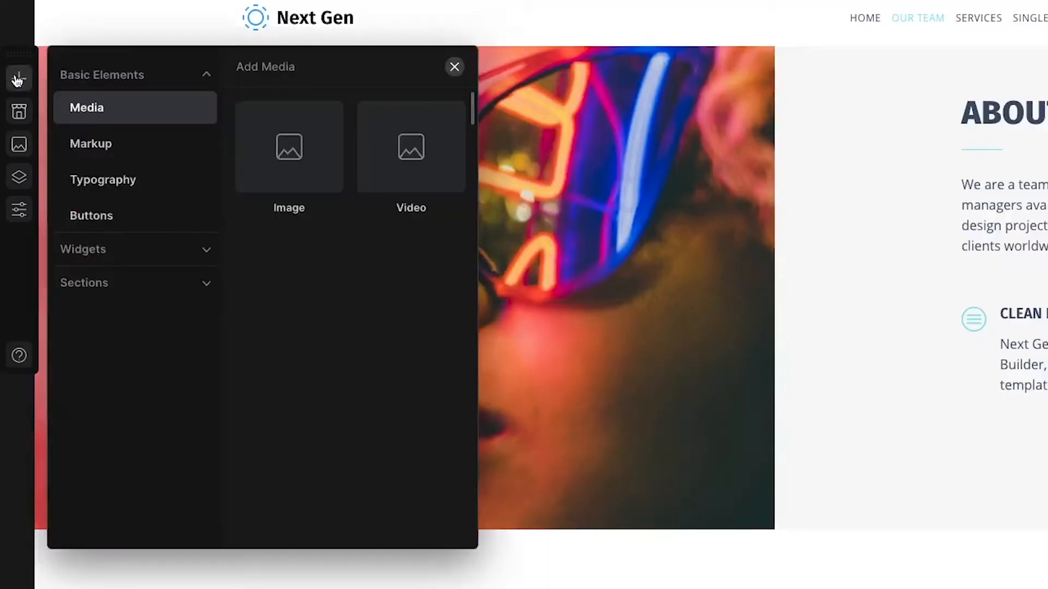
{"action": "left_click", "coordinate": [129, 151]}
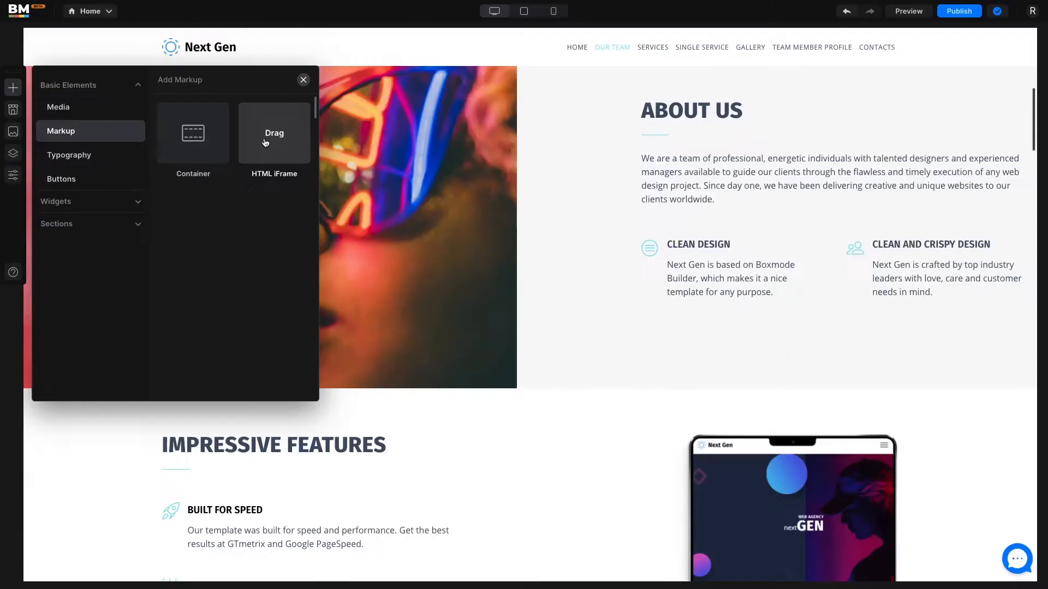
{"action": "left_click_drag", "start_coordinate": [403, 163], "coordinate": [696, 527]}
{"action": "left_click_drag", "start_coordinate": [464, 387], "coordinate": [467, 389]}
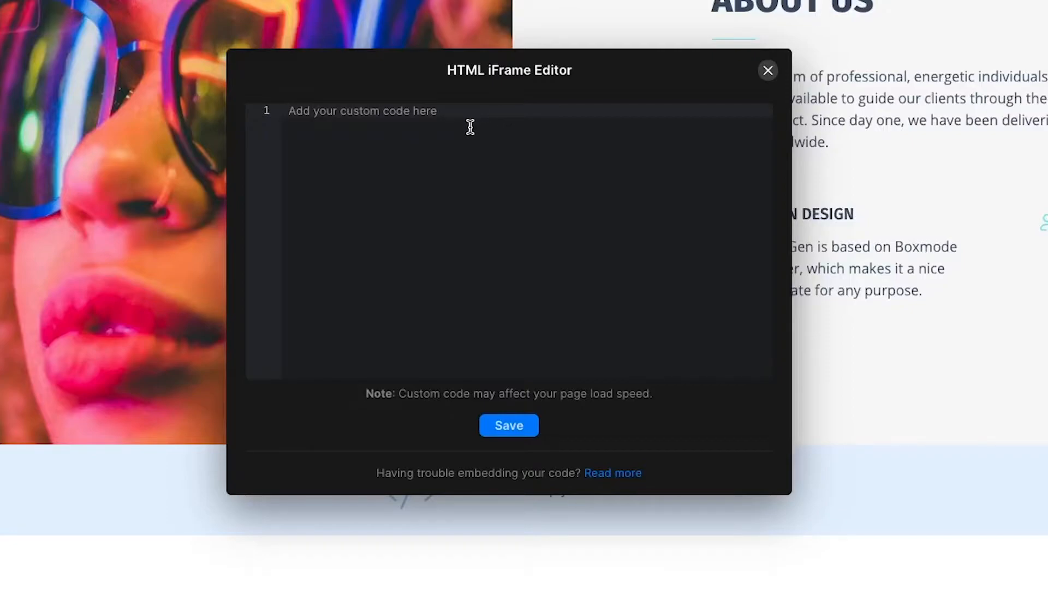
Step: Write the code "<span>Boxmode is the best</span>" in the HTML iFrame editor
{"action": "type", "text": "<span"}
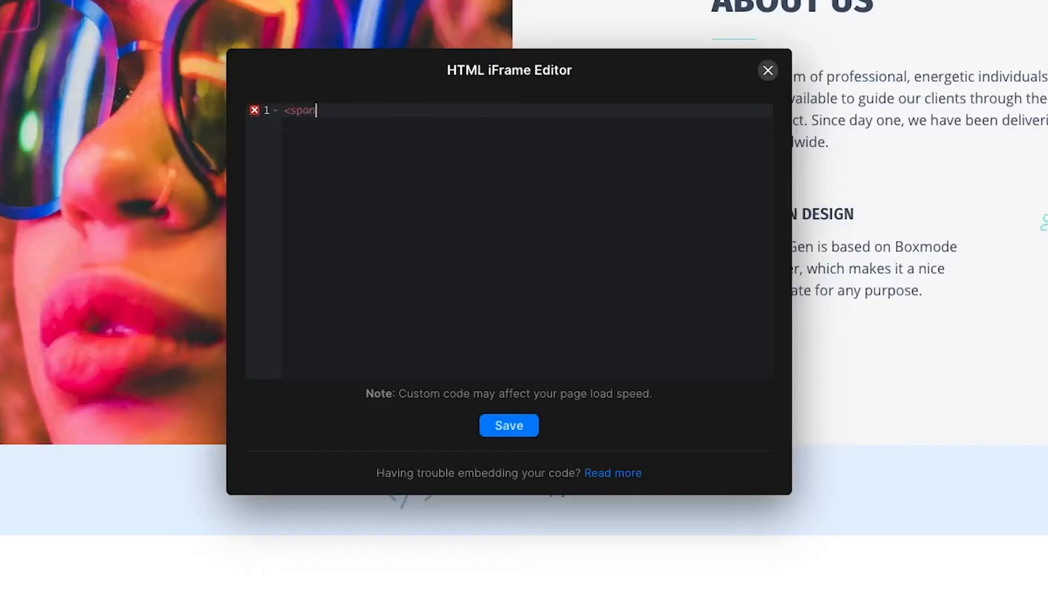
{"action": "type", "text": ">Boxmode is the best"}
{"action": "key", "text": "Right"}
{"action": "key", "text": "Right"}
{"action": "key", "text": "Right"}
{"action": "key", "text": "Right"}
{"action": "key", "text": "Right"}
{"action": "key", "text": "Right"}
{"action": "key", "text": "Right"}
{"action": "key", "text": "Return"}
{"action": "type", "text": "<div>"}
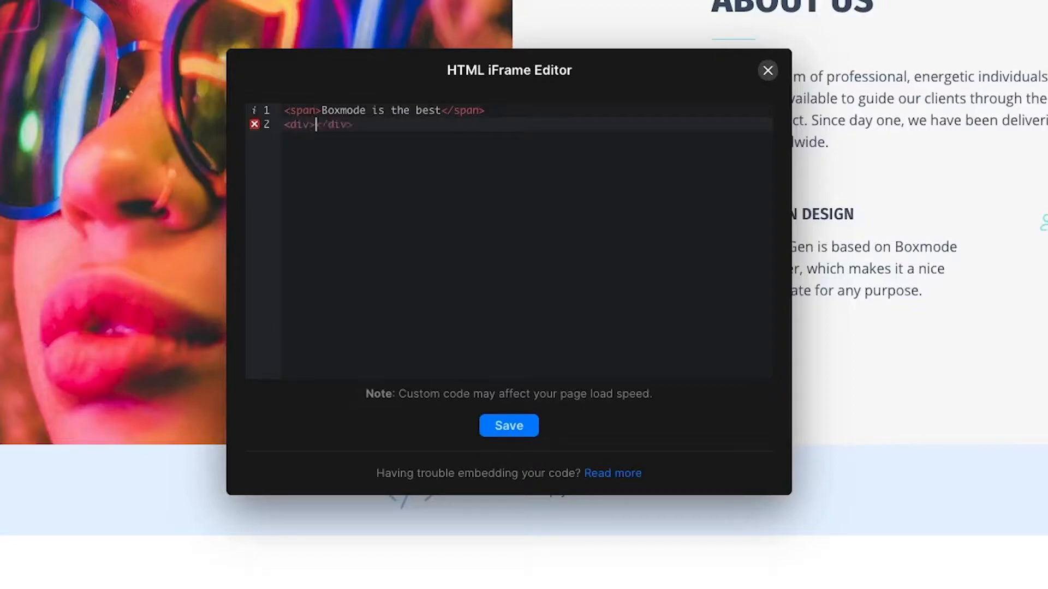
{"action": "key", "text": "Right"}
{"action": "key", "text": "Right"}
{"action": "key", "text": "Right"}
{"action": "type", "text": "asdasd"}
{"action": "key", "text": "Right"}
{"action": "key", "text": "BackSpace"}
{"action": "key", "text": "BackSpace"}
{"action": "key", "text": "BackSpace"}
{"action": "key", "text": "BackSpace"}
{"action": "key", "text": "BackSpace"}
{"action": "key", "text": "BackSpace"}
{"action": "key", "text": "BackSpace"}
{"action": "key", "text": "BackSpace"}
{"action": "key", "text": "BackSpace"}
{"action": "key", "text": "BackSpace"}
{"action": "key", "text": "BackSpace"}
{"action": "key", "text": "BackSpace"}
{"action": "key", "text": "BackSpace"}
{"action": "key", "text": "BackSpace"}
{"action": "key", "text": "BackSpace"}
{"action": "key", "text": "BackSpace"}
{"action": "key", "text": "BackSpace"}
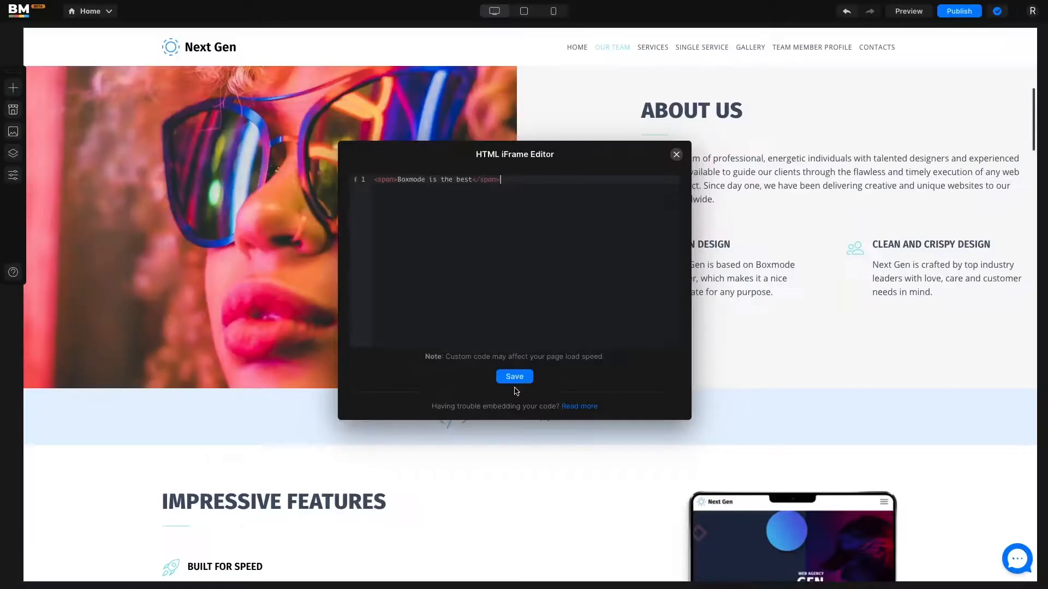
Step: Save the custom iFrame code and close the code editor
{"action": "left_click", "coordinate": [515, 377]}
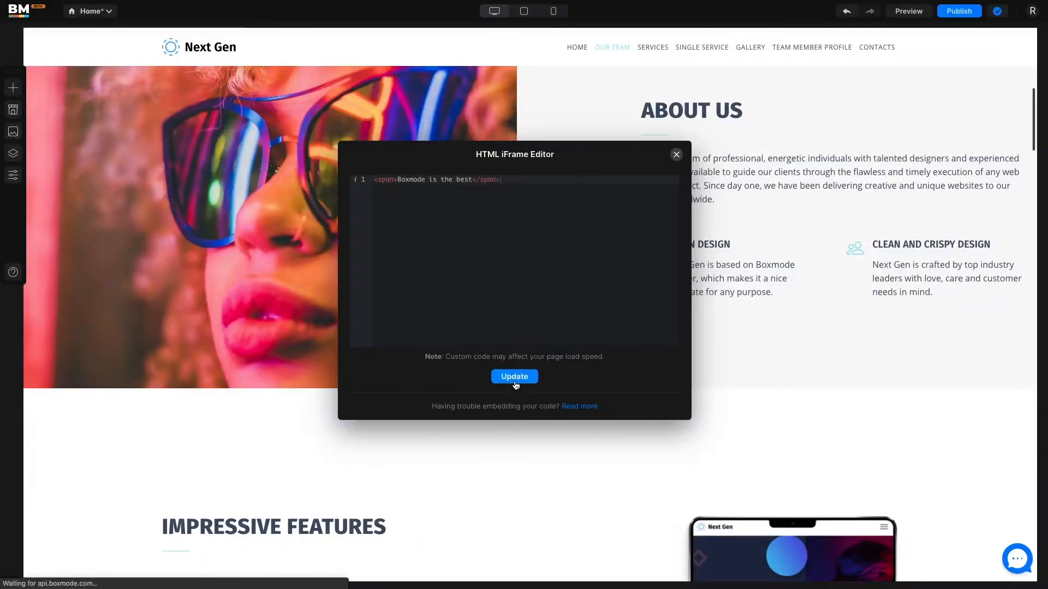
{"action": "left_click", "coordinate": [678, 156]}
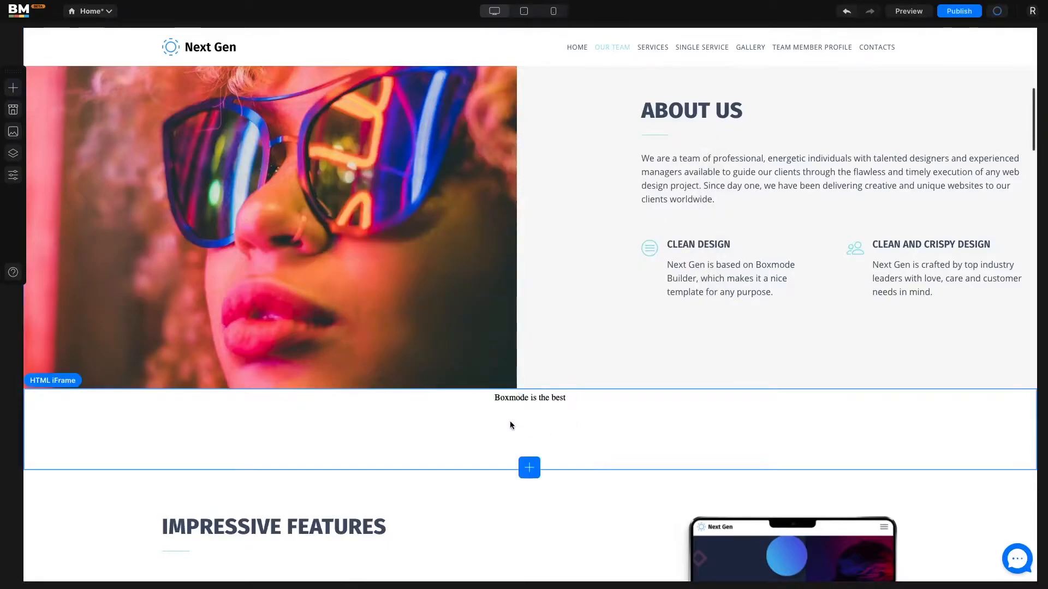
Step: Try left and right widget alignment on the HTML iFrame, then return it to center alignment
{"action": "left_click", "coordinate": [519, 423]}
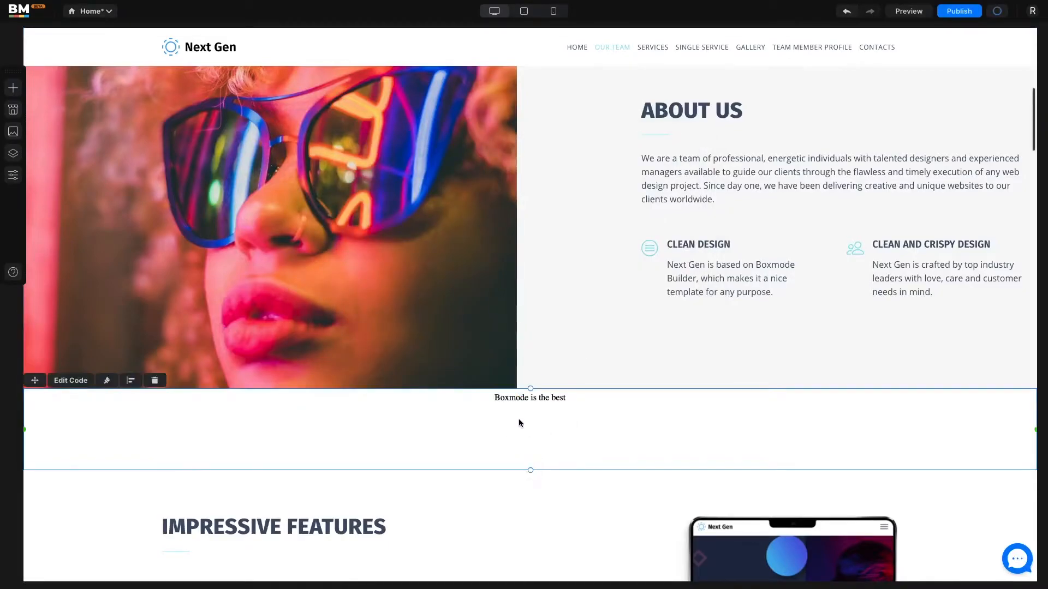
{"action": "left_click", "coordinate": [131, 382]}
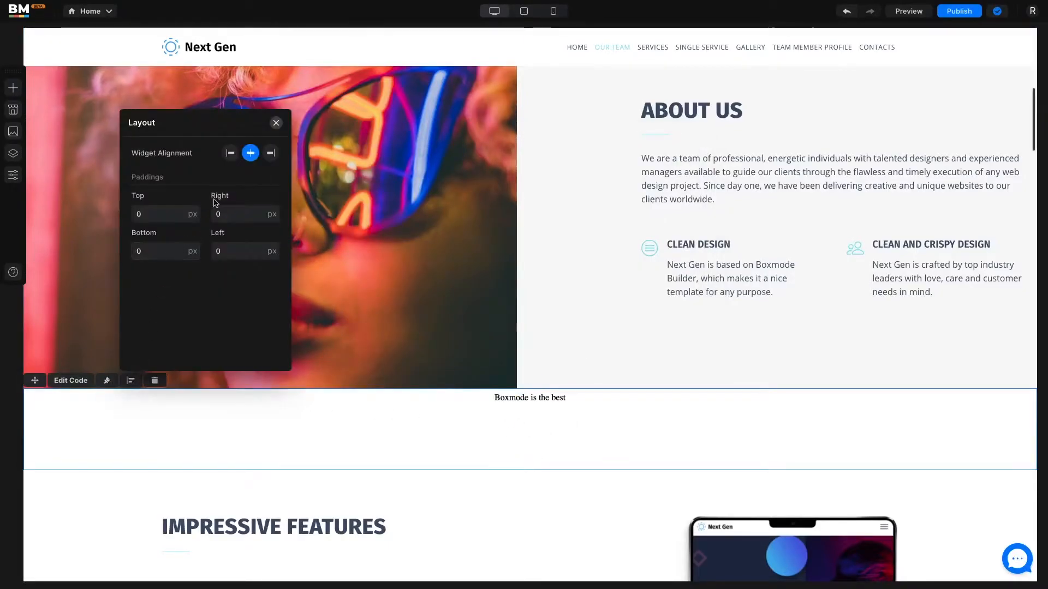
{"action": "left_click", "coordinate": [230, 154]}
{"action": "left_click", "coordinate": [270, 154]}
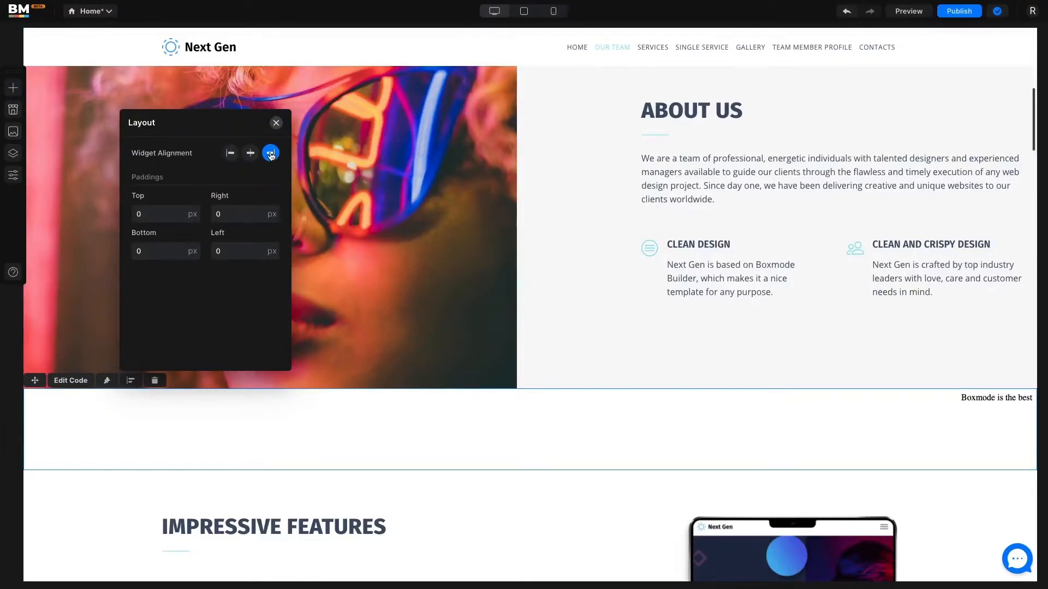
{"action": "left_click", "coordinate": [249, 155]}
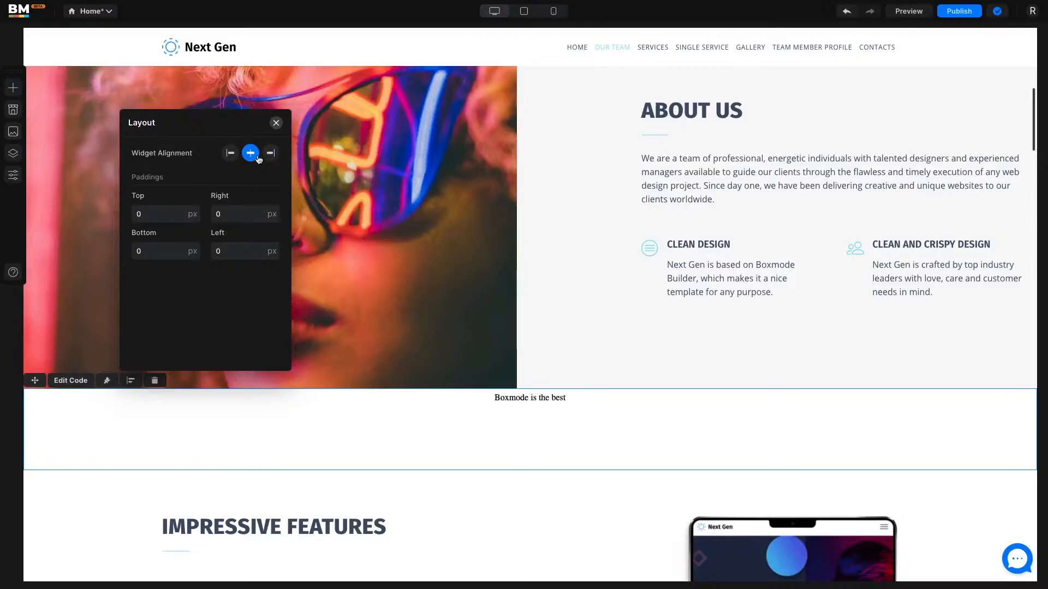
Step: Replace the HTML iFrame's code with the Color Dots Loader CodePen embed and increase the element's height
{"action": "left_click", "coordinate": [384, 338]}
{"action": "scroll", "coordinate": [472, 398], "scroll_direction": "up", "scroll_amount": 1}
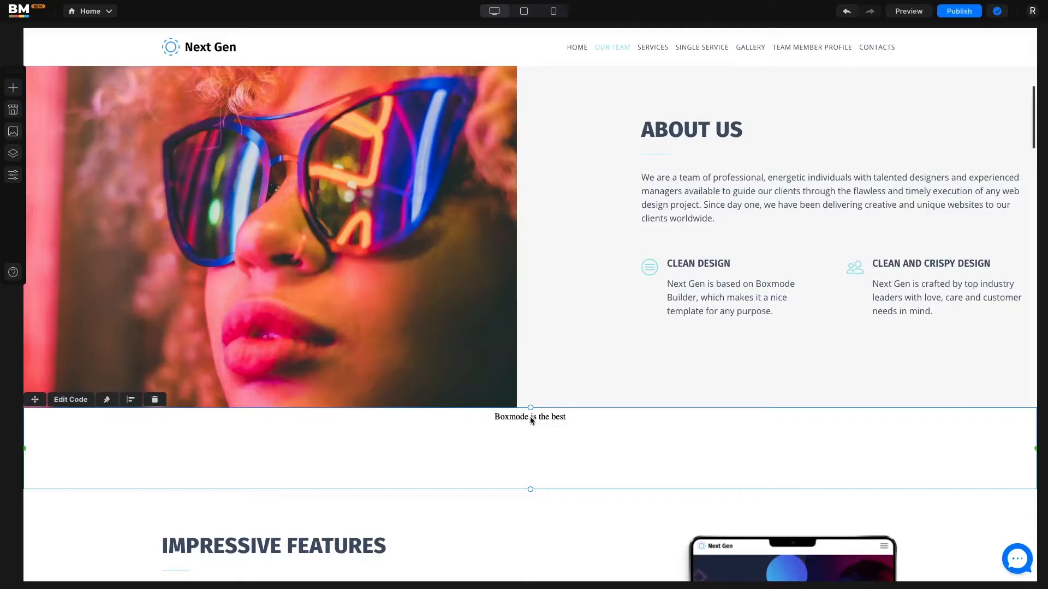
{"action": "double_click", "coordinate": [529, 417]}
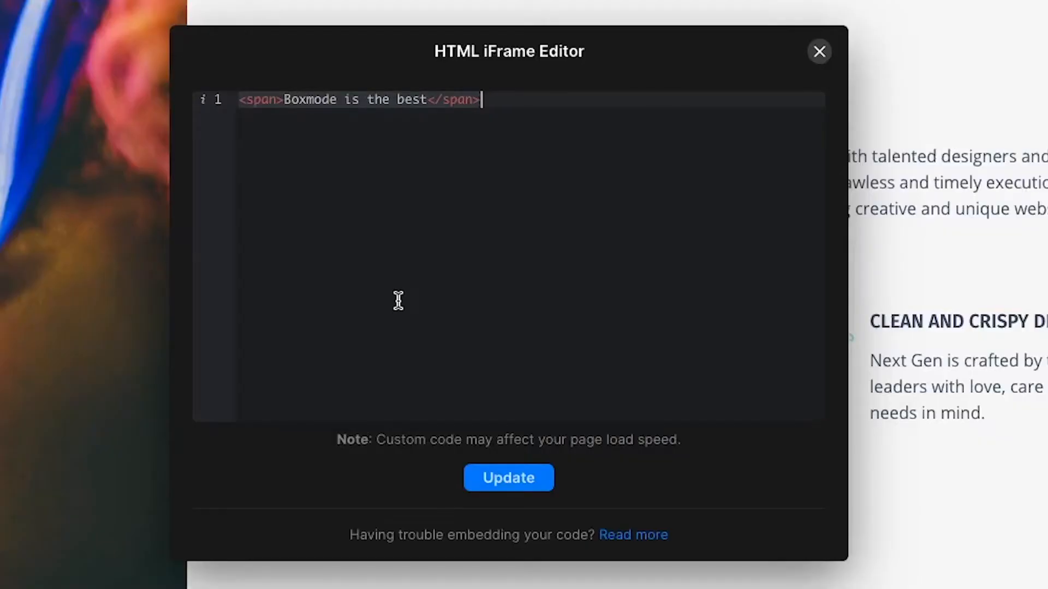
{"action": "key", "text": "ctrl+a"}
{"action": "key", "text": "ctrl+v"}
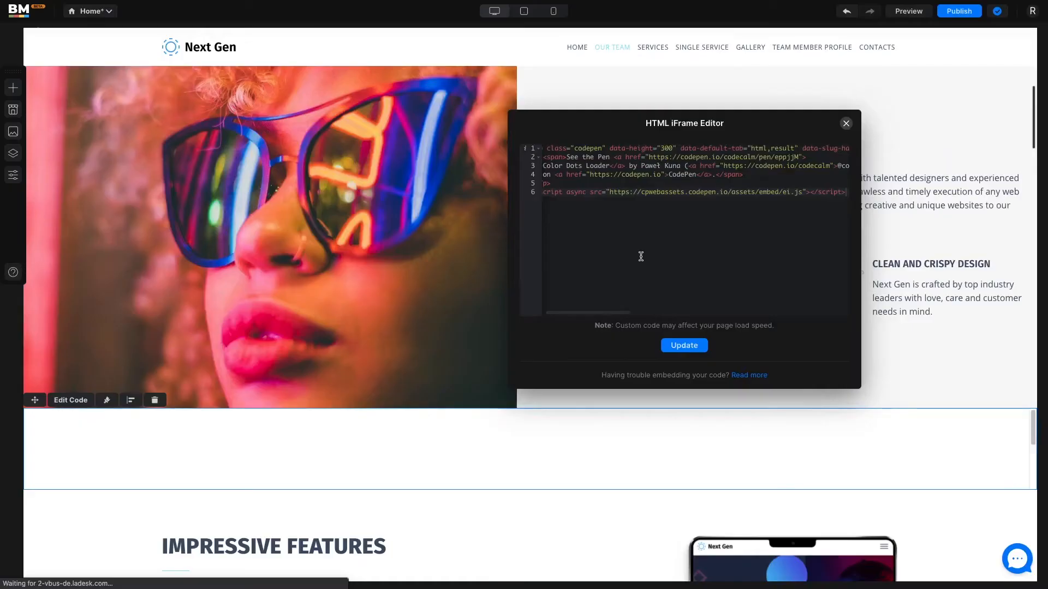
{"action": "left_click", "coordinate": [846, 124]}
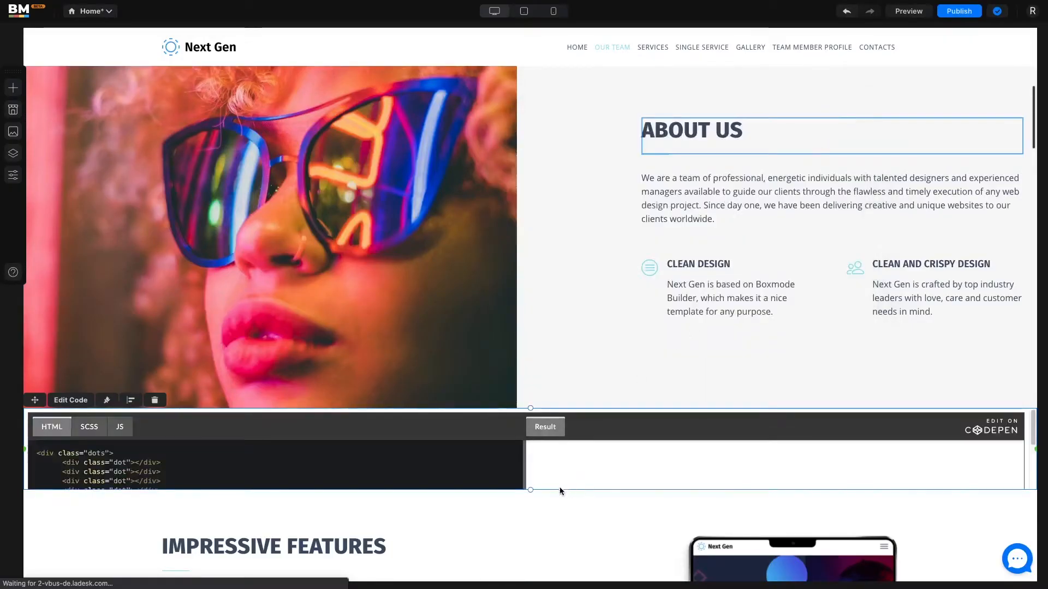
{"action": "left_click_drag", "start_coordinate": [531, 490], "coordinate": [525, 555]}
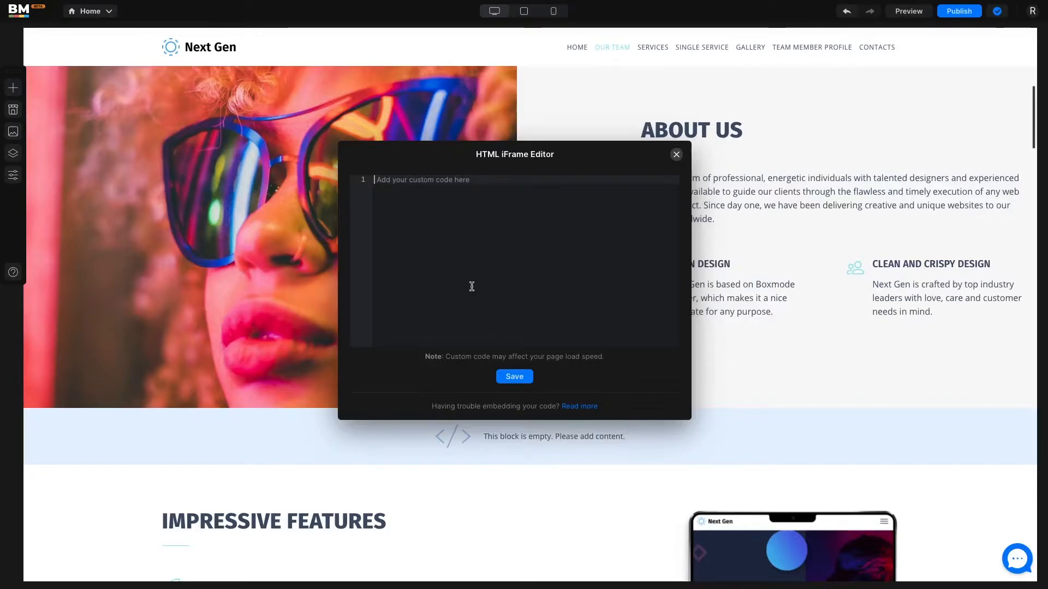
Step: Paste the complete HTML page code for the animated dots into the empty iFrame, save it and close the code editor
{"action": "key", "text": "ctrl+v"}
{"action": "left_click", "coordinate": [514, 376]}
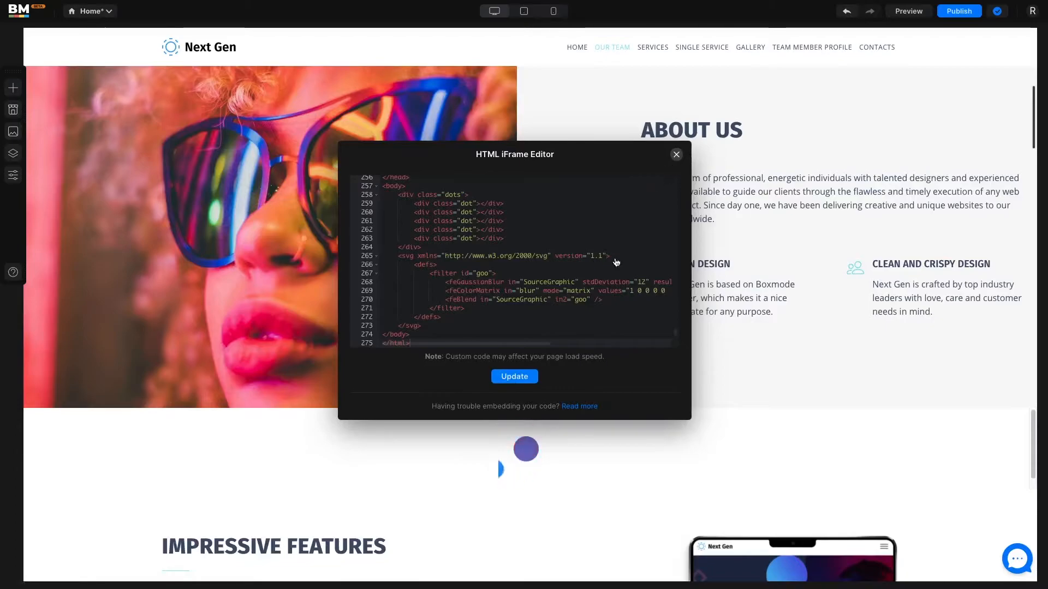
{"action": "left_click", "coordinate": [677, 154]}
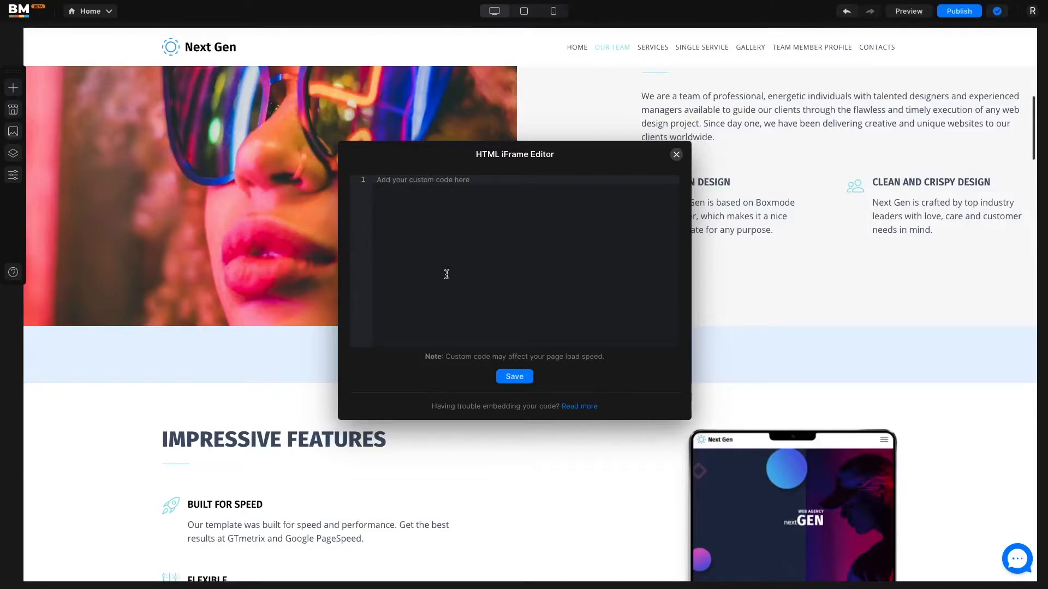
Step: Embed the Boxmode YouTube video code in the empty HTML iFrame and extend the element's height to fit the player
{"action": "key", "text": "ctrl+v"}
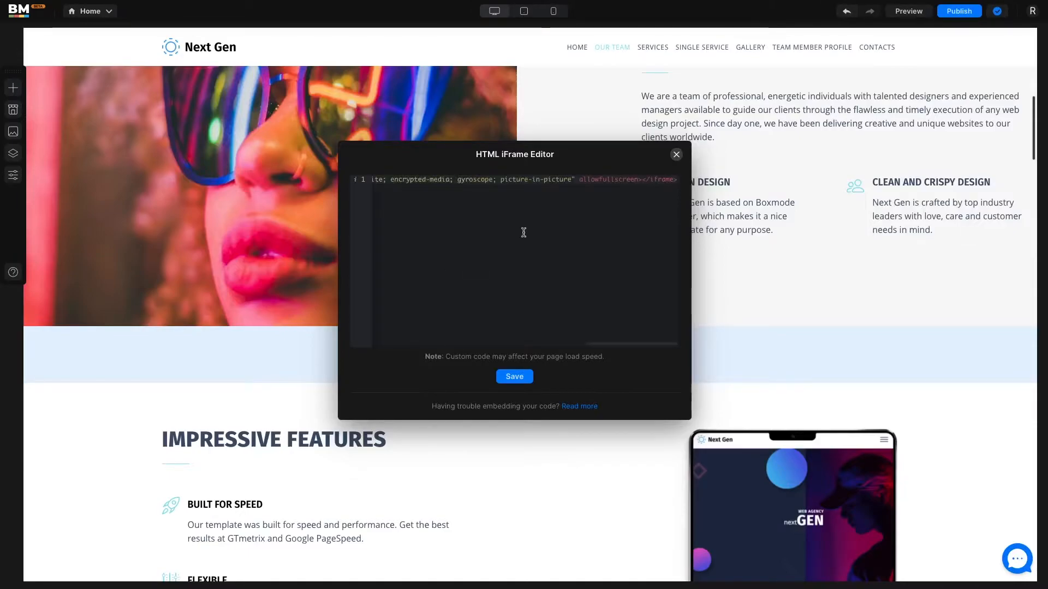
{"action": "left_click", "coordinate": [515, 377]}
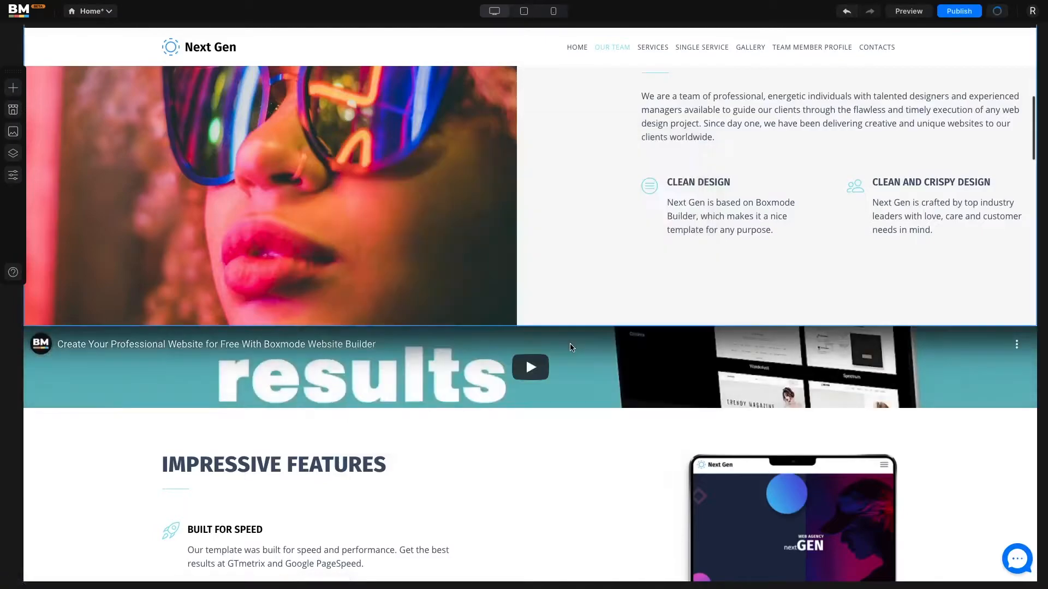
{"action": "left_click", "coordinate": [559, 404]}
{"action": "left_click_drag", "start_coordinate": [530, 408], "coordinate": [525, 491]}
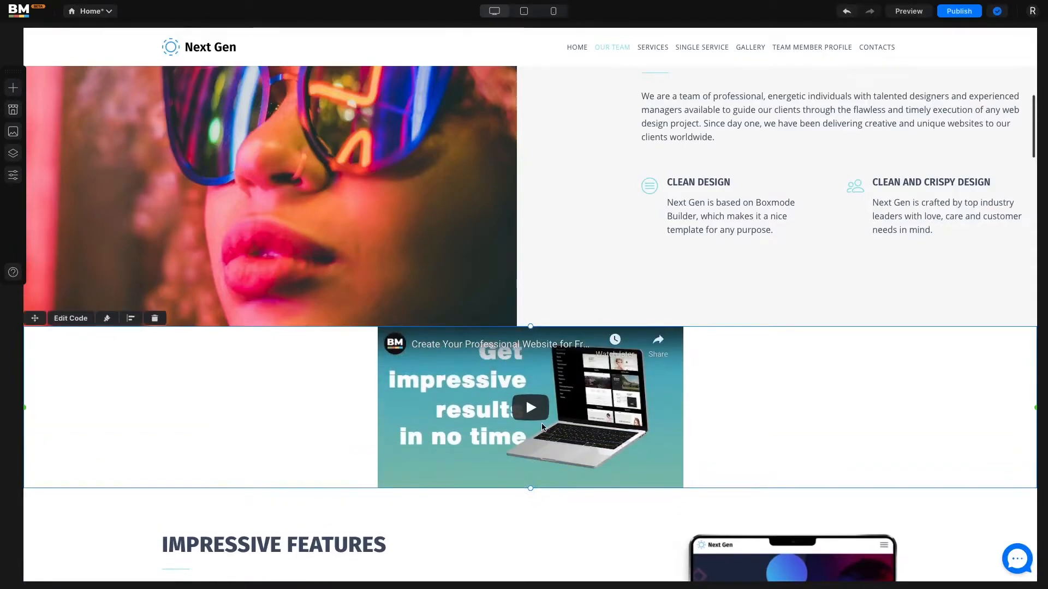
{"action": "double_click", "coordinate": [544, 427]}
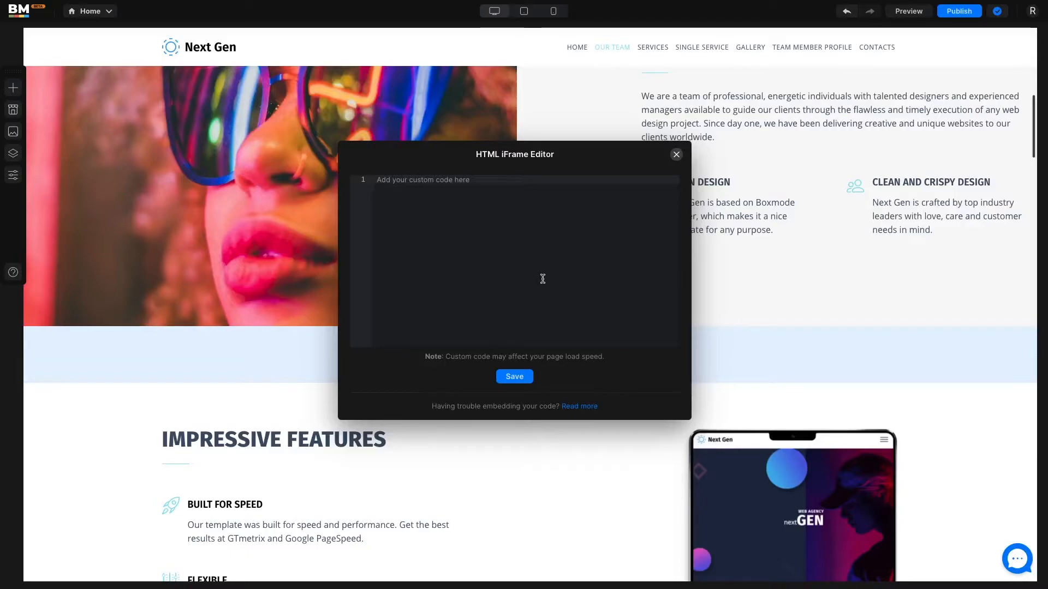
Step: Embed the zcal "Sales Demo - Schedule a meeting" code in the empty HTML iFrame and extend its height to fit the calendar
{"action": "type", "text": "<script type=\"text/javascript\" async src=\"https://static.zcal.co/embed/v1/embed.js\"></script> <div class=\"zcal-inline-widget\"><a href=\"https://zcal.co/i/dh5EMWwg\">Sales Demo - Schedule a meeting</a></div>"}
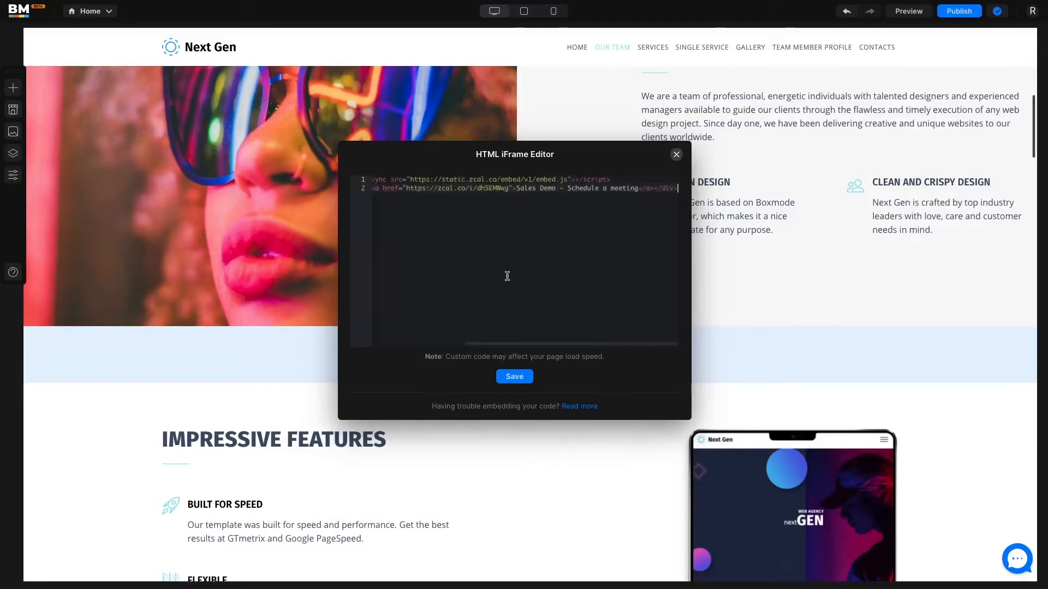
{"action": "left_click", "coordinate": [513, 378]}
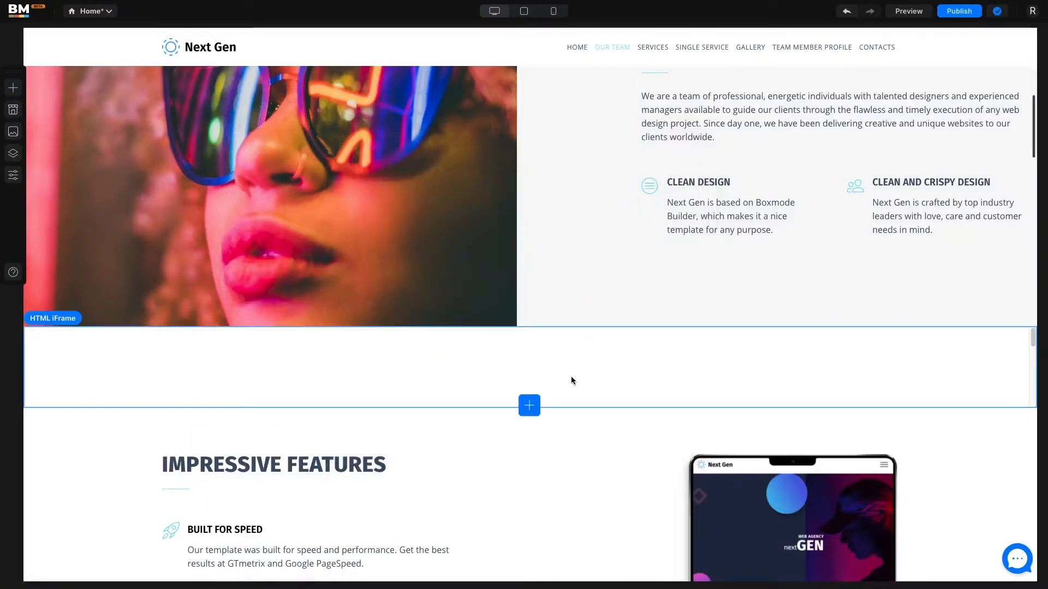
{"action": "left_click", "coordinate": [557, 405]}
{"action": "left_click_drag", "start_coordinate": [531, 408], "coordinate": [522, 545]}
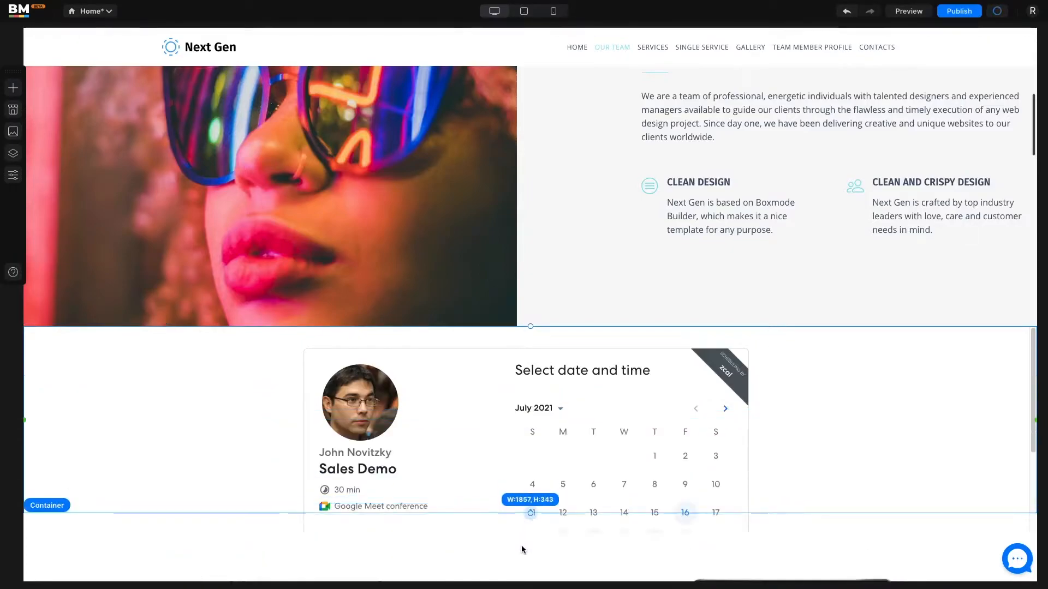
{"action": "scroll", "coordinate": [522, 546], "scroll_direction": "down", "scroll_amount": 2}
{"action": "left_click_drag", "start_coordinate": [531, 458], "coordinate": [532, 550]}
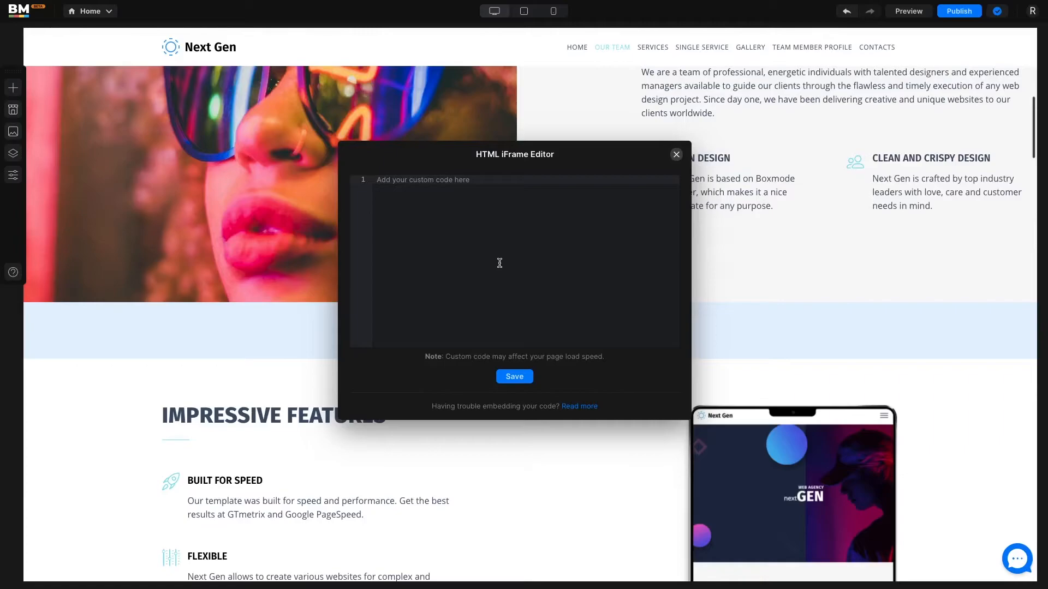
Step: Embed the weather map iframe code with height 600 and width 345 in the empty HTML iFrame and increase the element's height
{"action": "key", "text": "ctrl+v"}
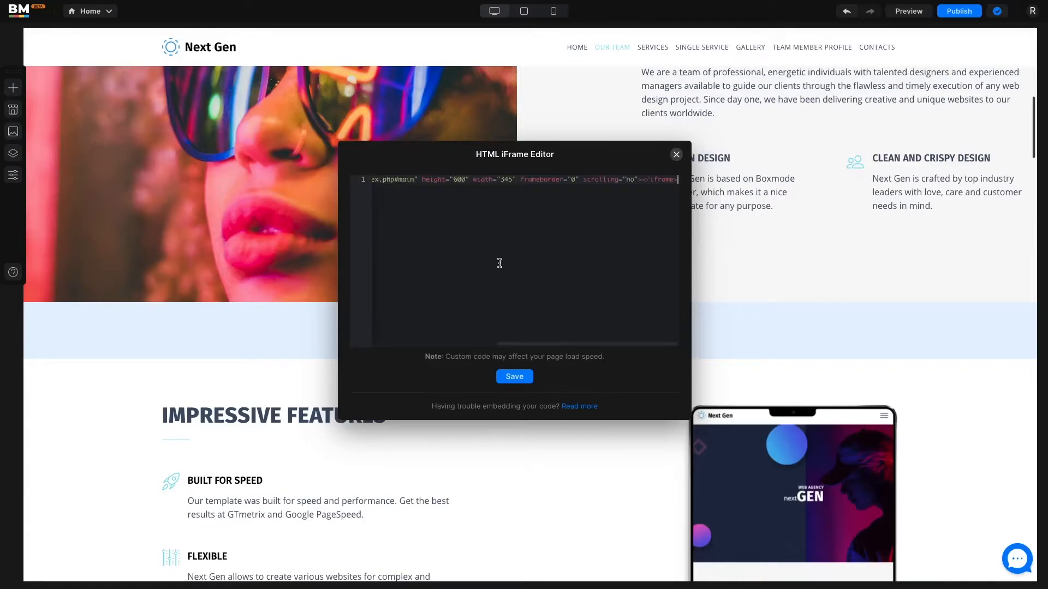
{"action": "left_click", "coordinate": [514, 376]}
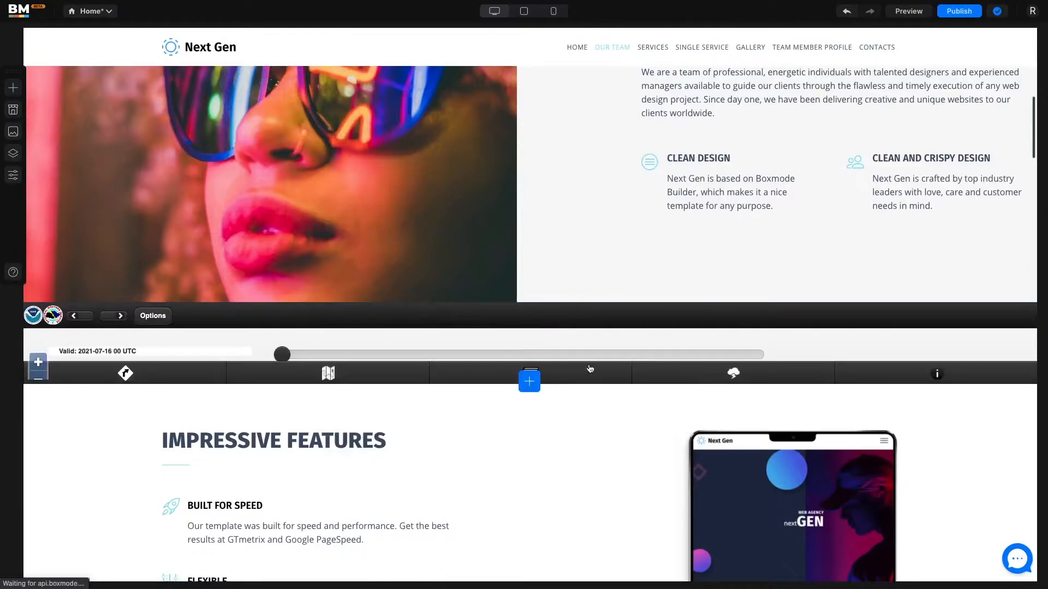
{"action": "left_click", "coordinate": [603, 342]}
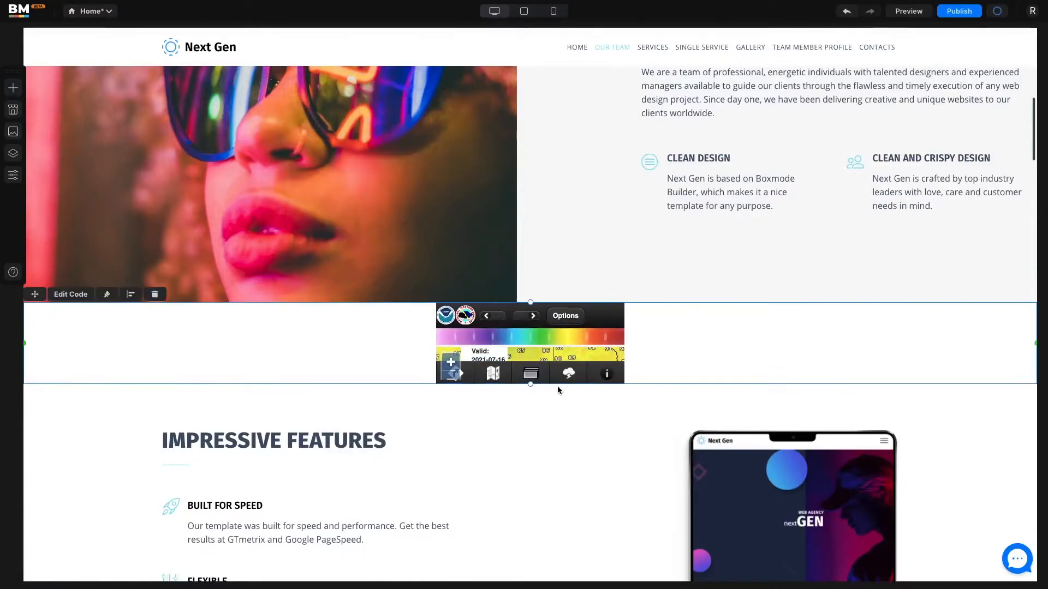
{"action": "left_click_drag", "start_coordinate": [530, 385], "coordinate": [523, 521]}
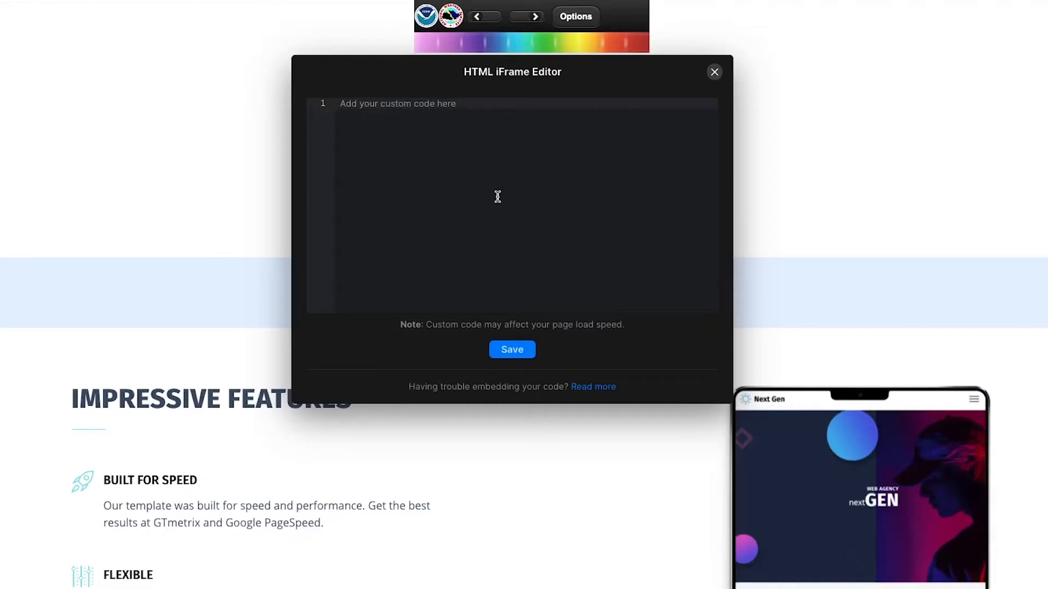
Step: Embed the game's iframe code in the empty HTML iFrame below the weather map and enlarge the element's height
{"action": "key", "text": "ctrl+v"}
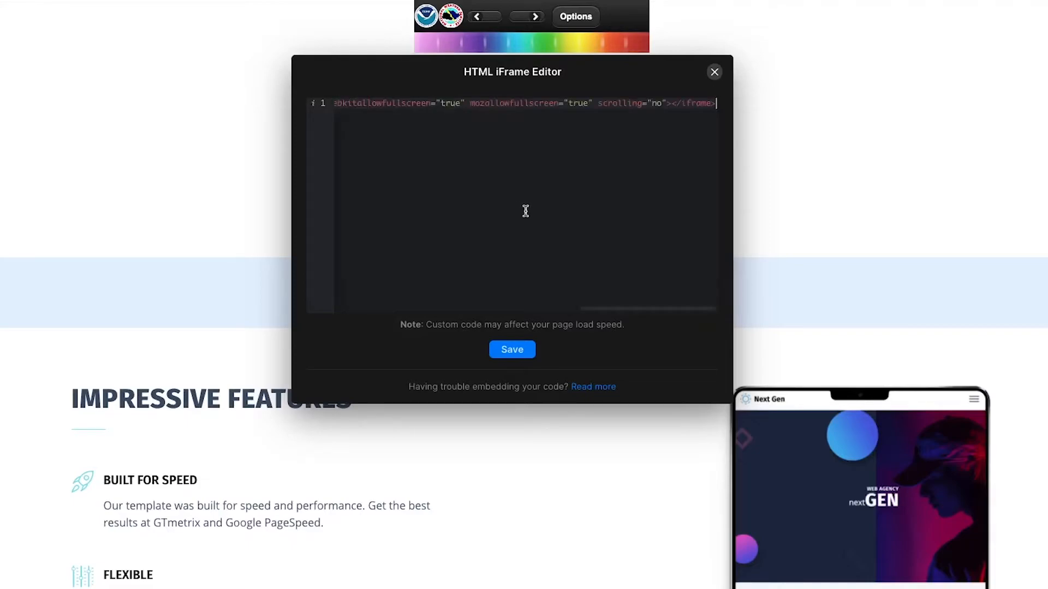
{"action": "left_click", "coordinate": [508, 352]}
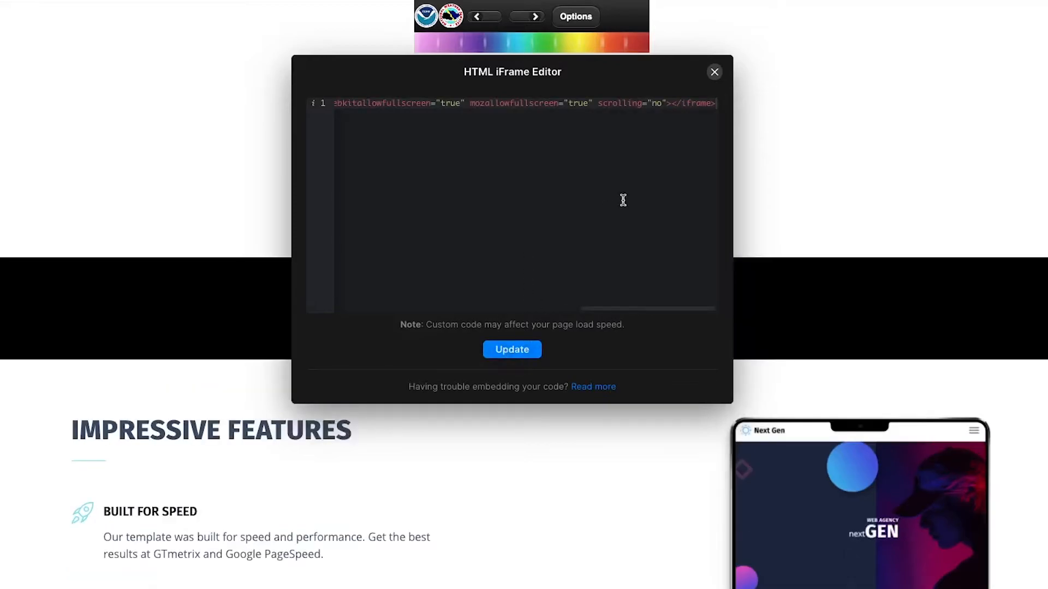
{"action": "left_click", "coordinate": [715, 73]}
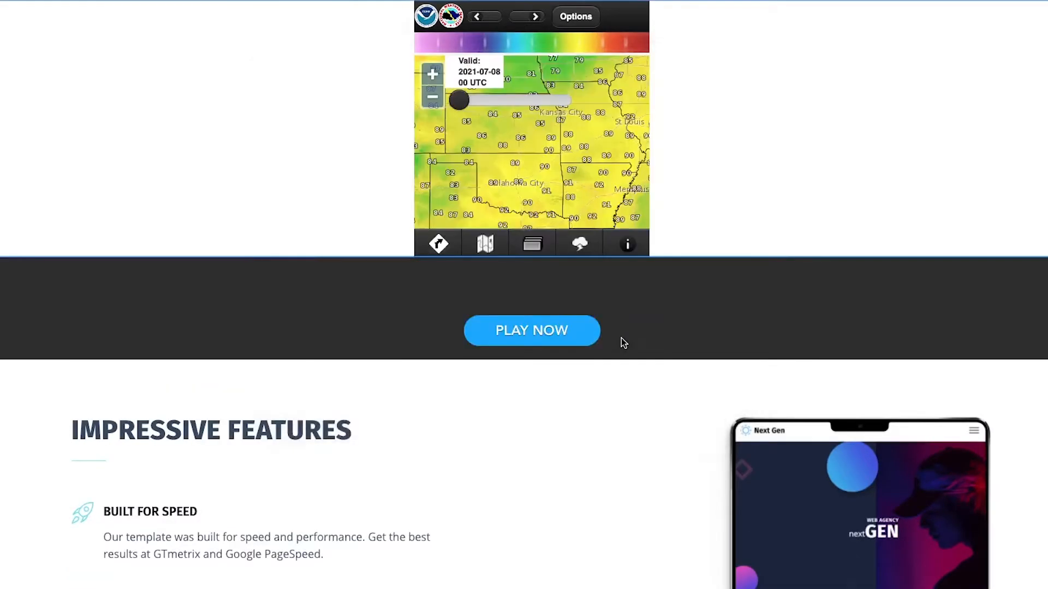
{"action": "left_click_drag", "start_coordinate": [531, 358], "coordinate": [535, 508]}
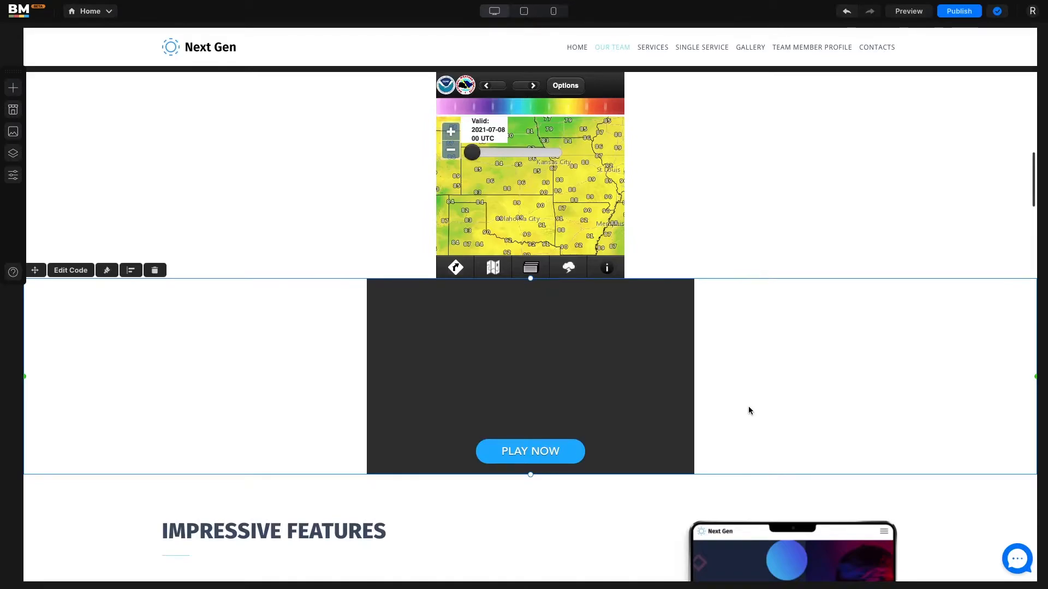
Step: Undo the iFrame additions above the Impressive Features section
{"action": "key", "text": "ctrl+z"}
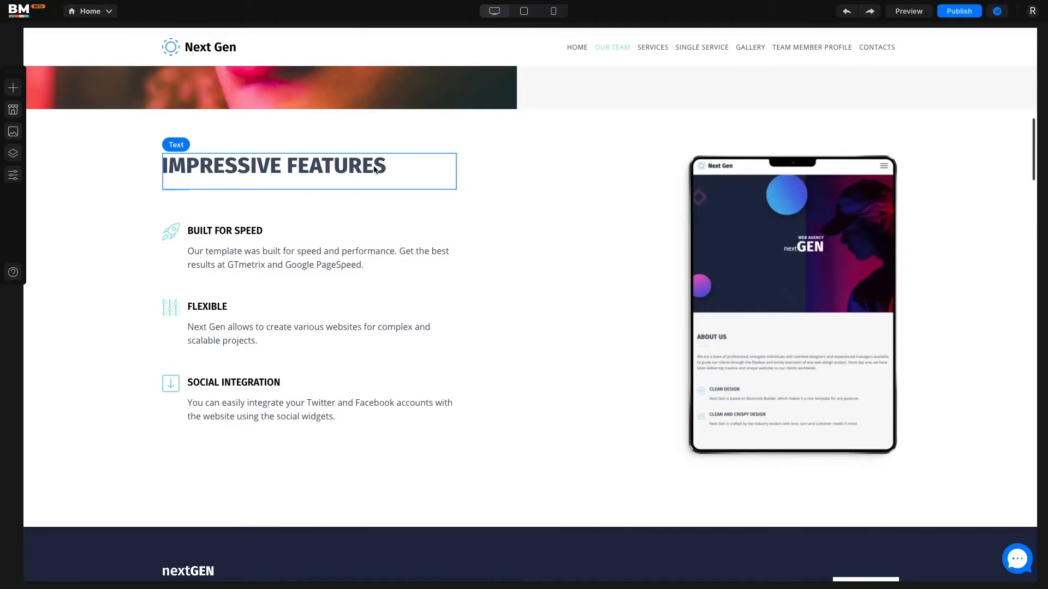
{"action": "left_click", "coordinate": [376, 171]}
{"action": "left_click", "coordinate": [197, 146]}
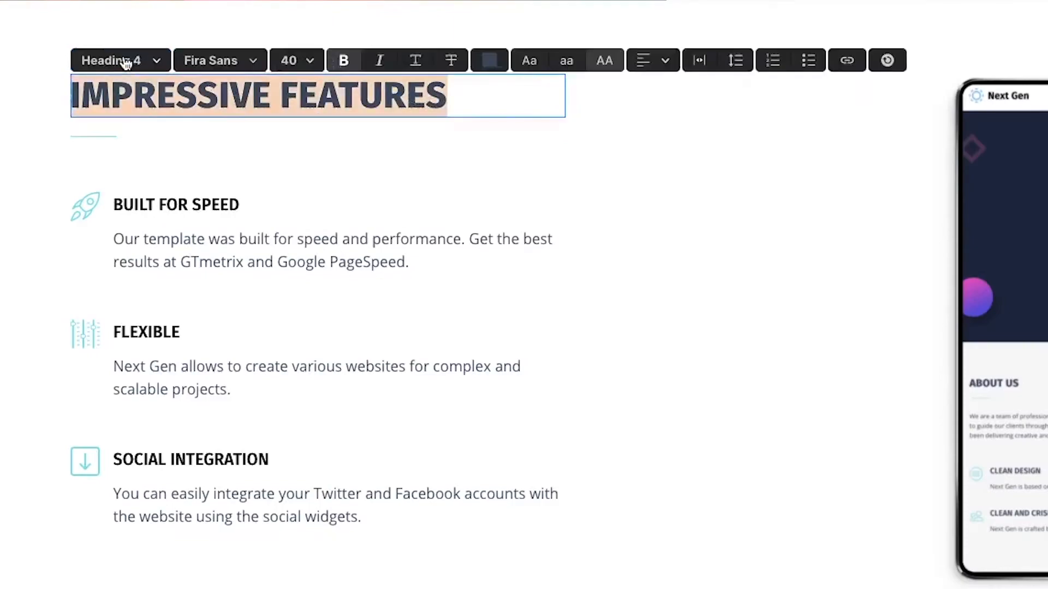
{"action": "left_click", "coordinate": [75, 93]}
{"action": "left_click_drag", "start_coordinate": [75, 93], "coordinate": [249, 91]}
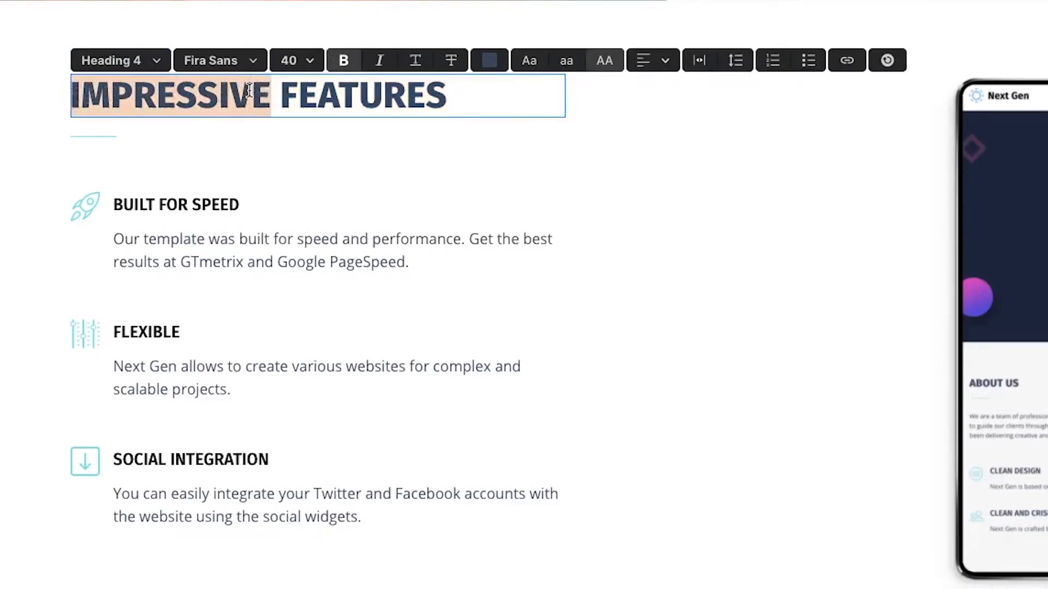
{"action": "left_click", "coordinate": [845, 61]}
{"action": "left_click", "coordinate": [781, 195]}
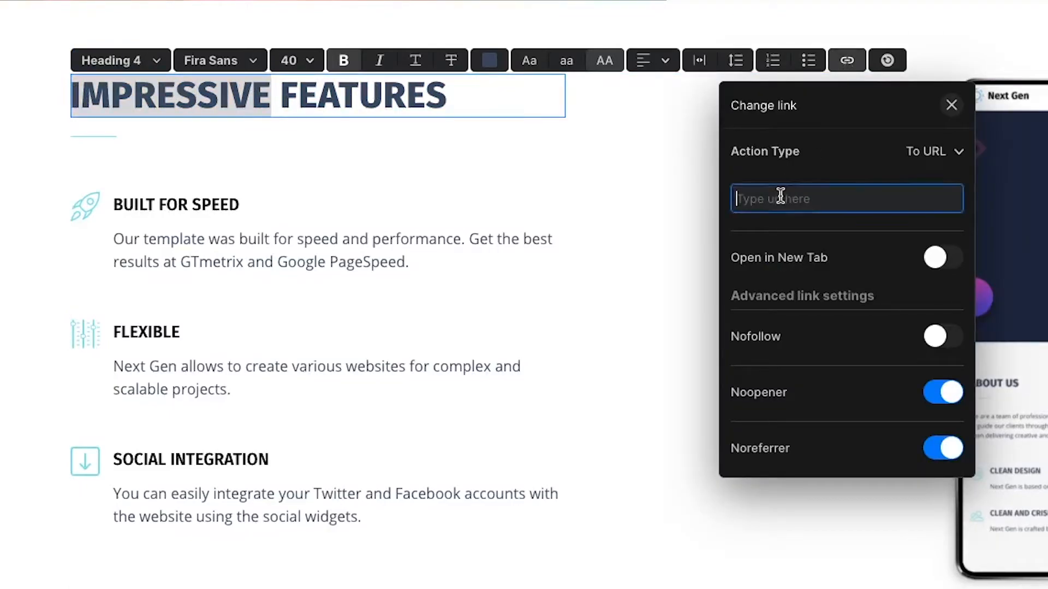
{"action": "type", "text": "https://boxmode.com"}
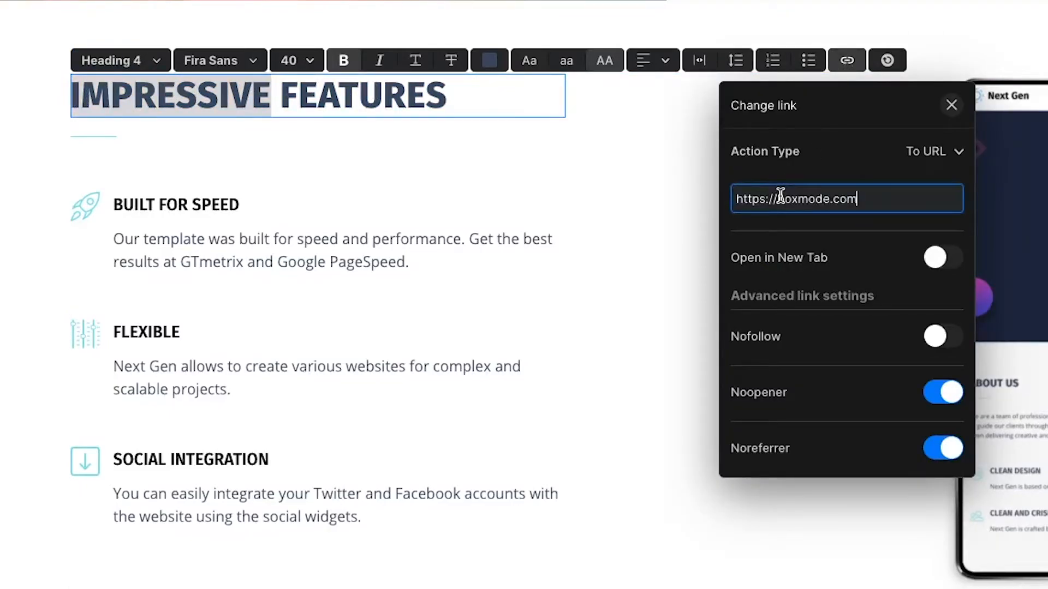
{"action": "left_click", "coordinate": [824, 276]}
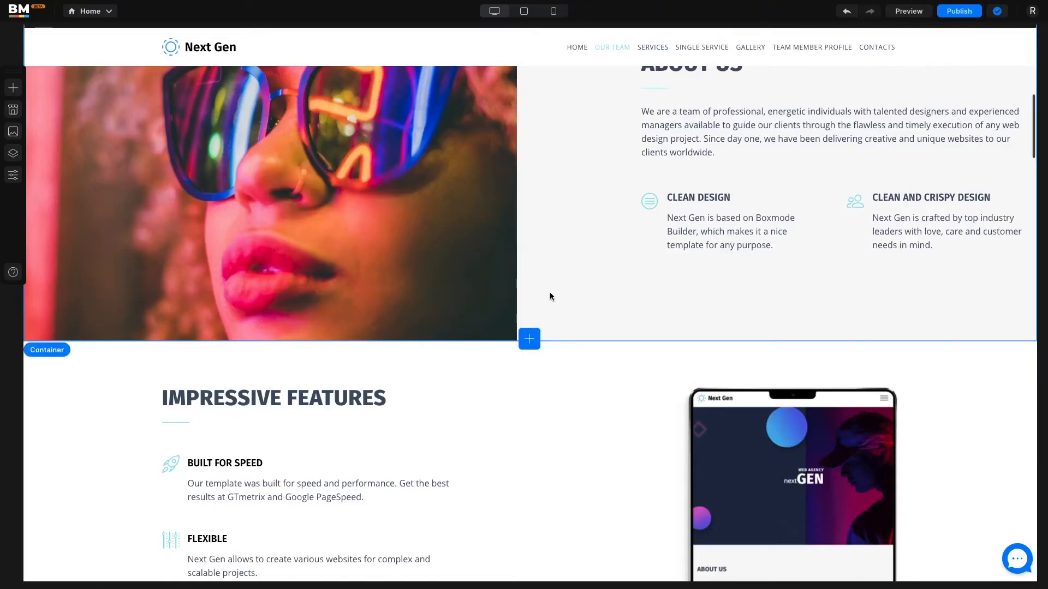
Step: Insert a Text element from the Typography elements between the About Us and Impressive Features sections
{"action": "left_click", "coordinate": [529, 341]}
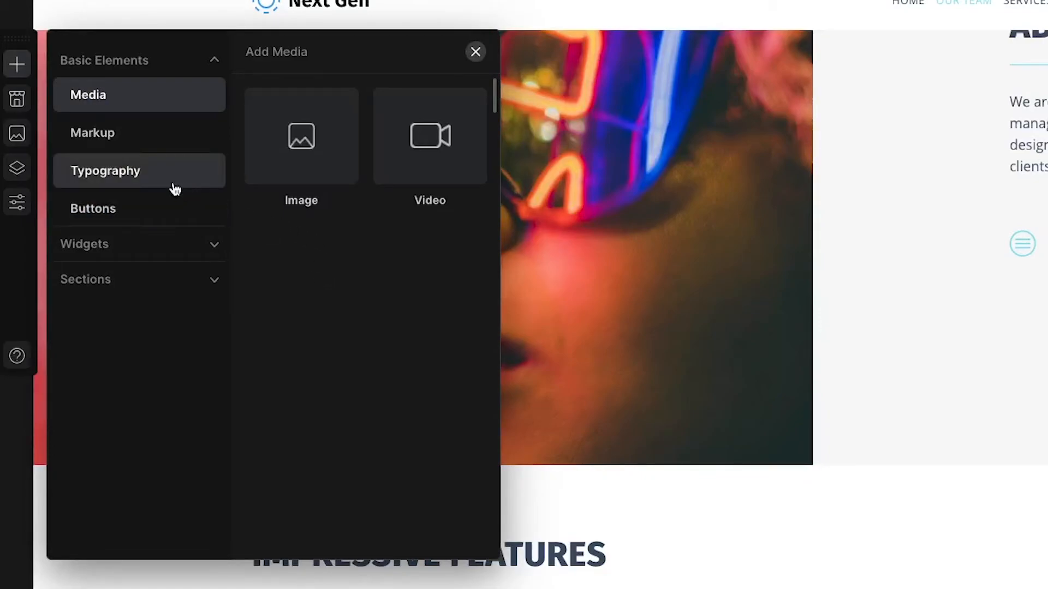
{"action": "left_click", "coordinate": [125, 176]}
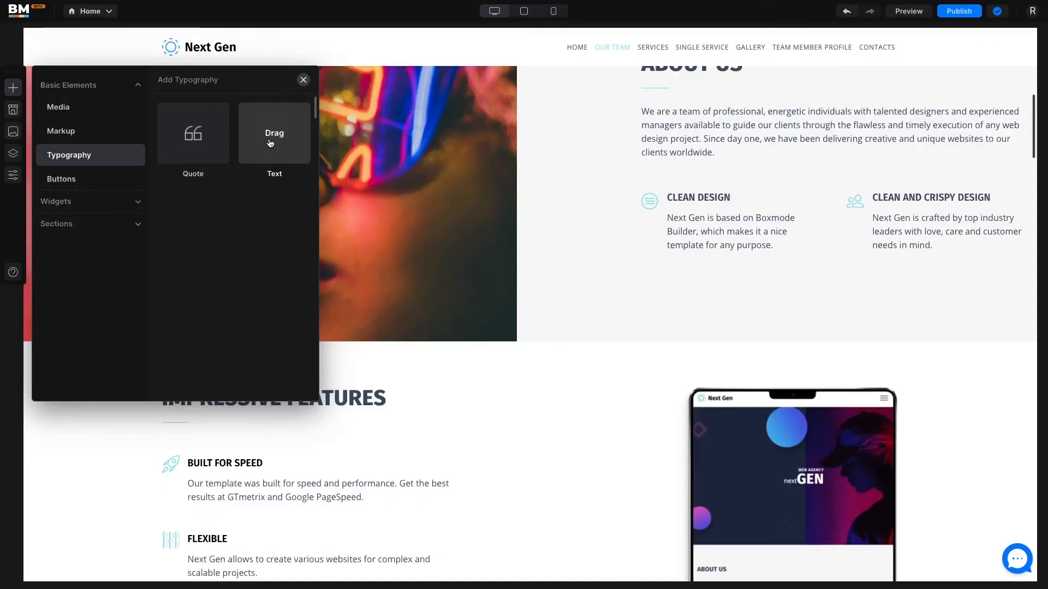
{"action": "left_click", "coordinate": [422, 145]}
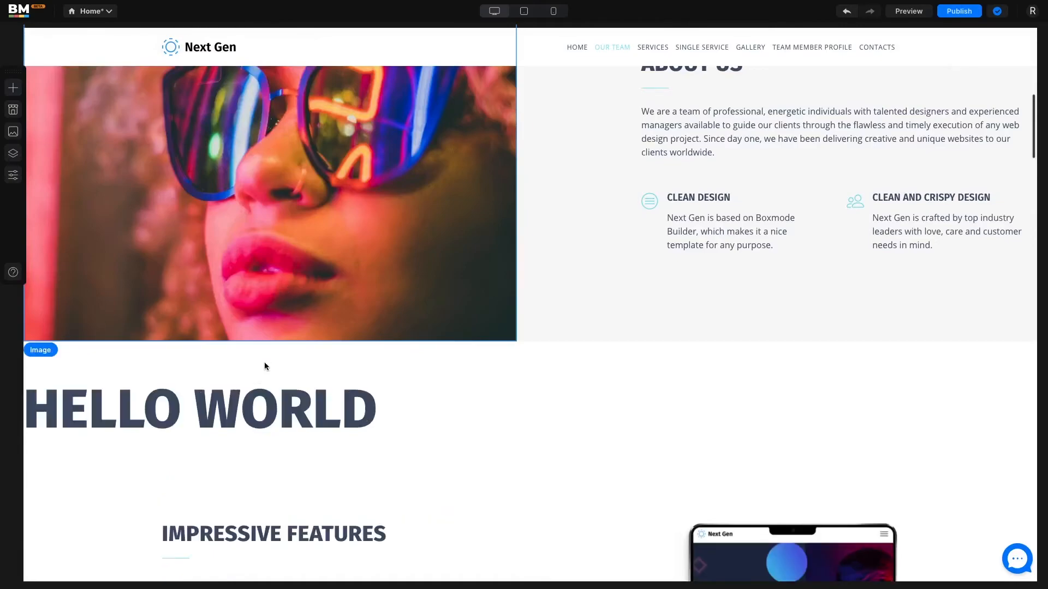
Step: Apply the Heading 2 style to the HELLO WORLD text and switch it to Heading 4
{"action": "left_click", "coordinate": [164, 402]}
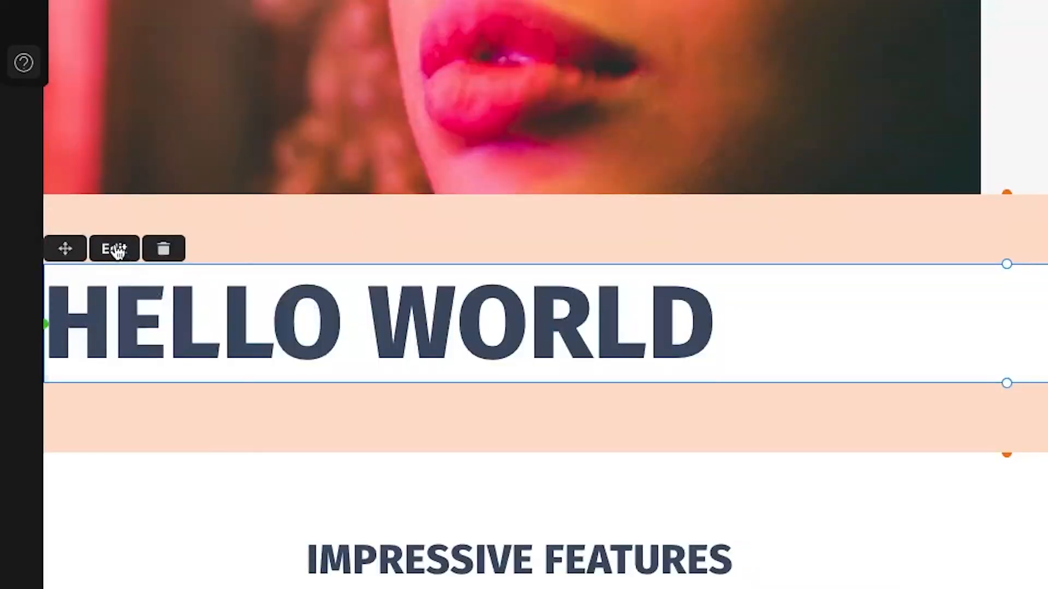
{"action": "left_click", "coordinate": [114, 250]}
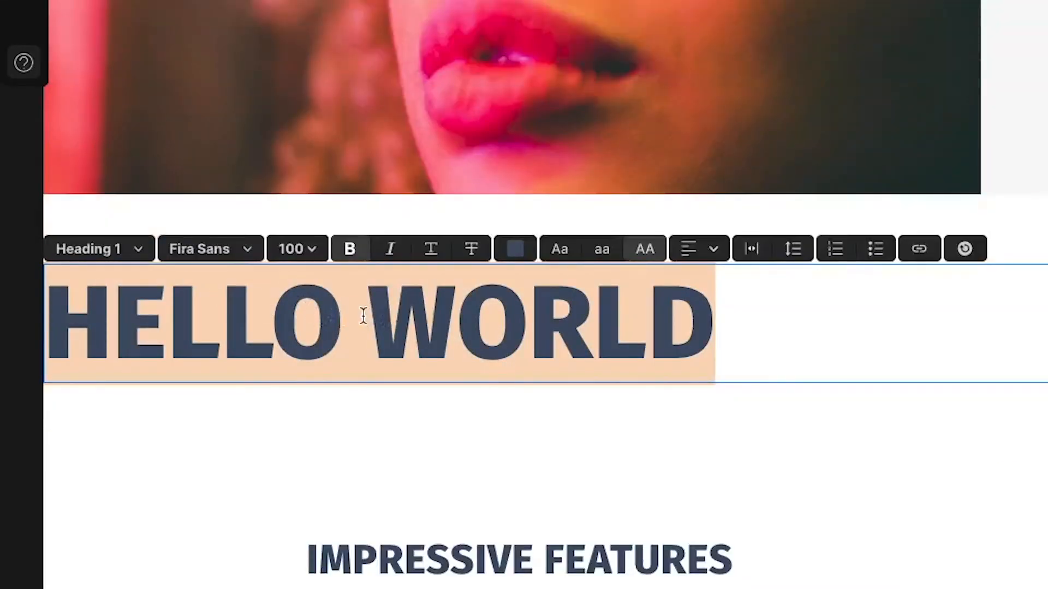
{"action": "left_click", "coordinate": [135, 252]}
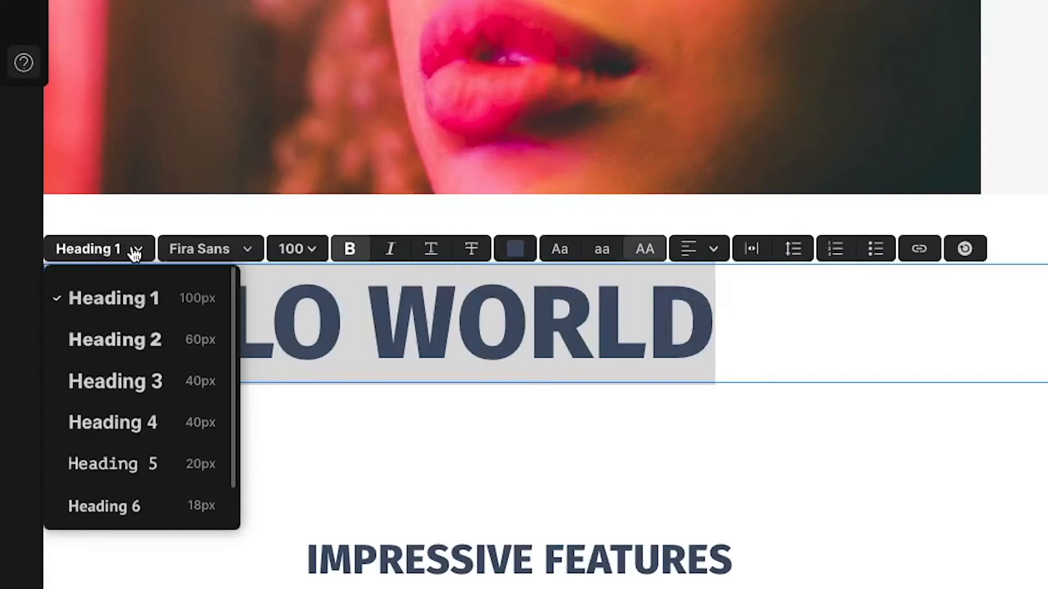
{"action": "left_click", "coordinate": [117, 343]}
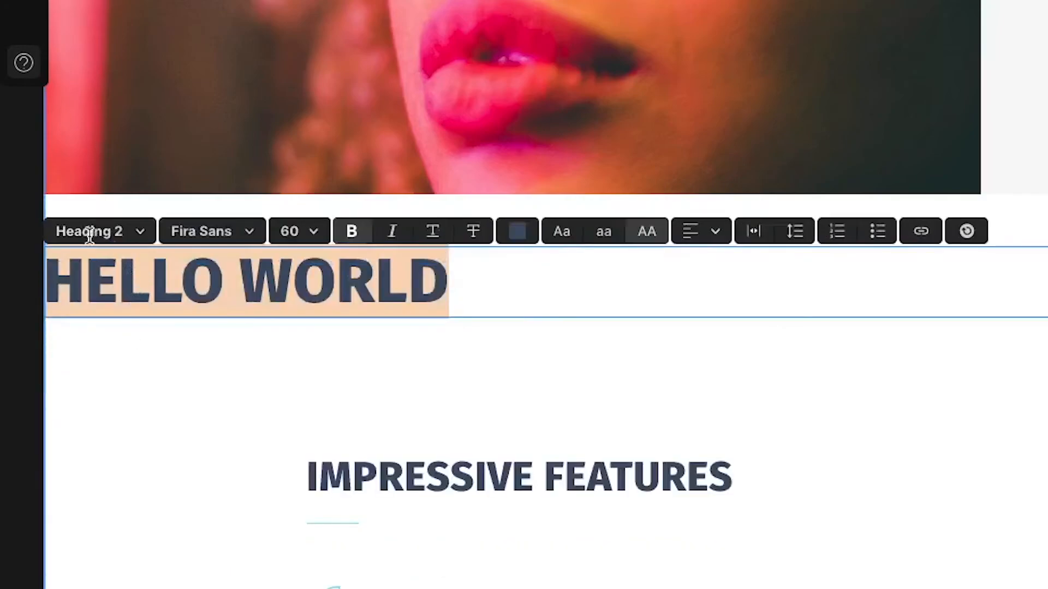
{"action": "left_click", "coordinate": [112, 235]}
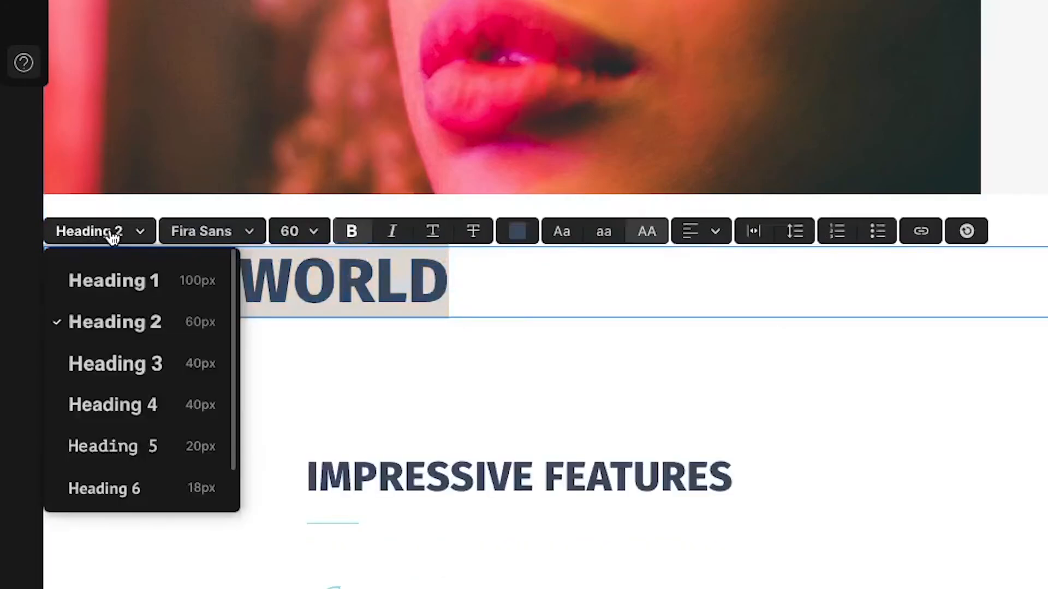
{"action": "left_click", "coordinate": [103, 404]}
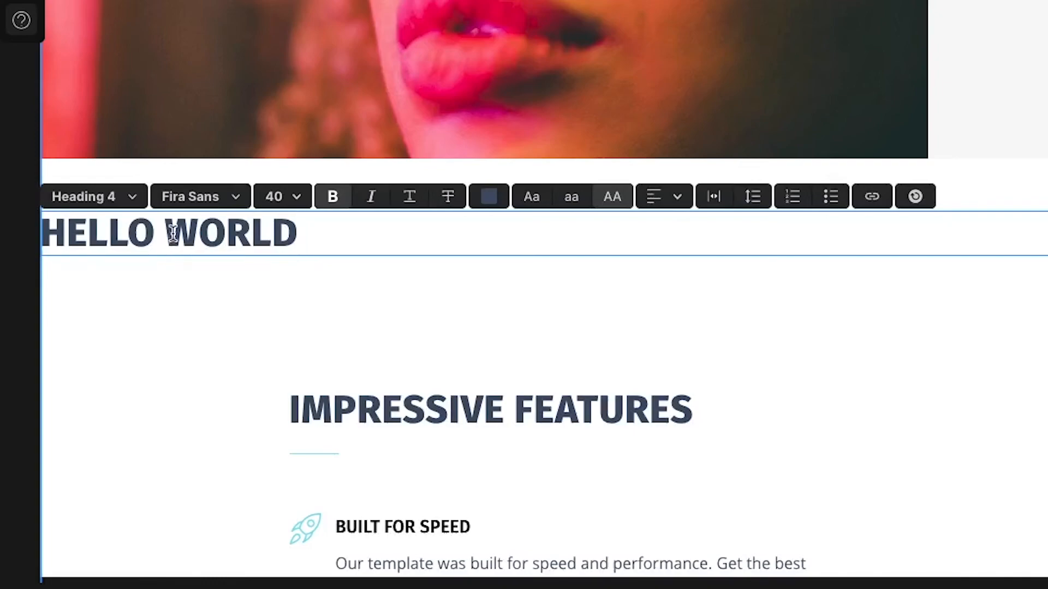
Step: Set the letter spacing of the word "WORLD" in the HELLO WORLD heading to 10
{"action": "left_click_drag", "start_coordinate": [165, 232], "coordinate": [296, 232]}
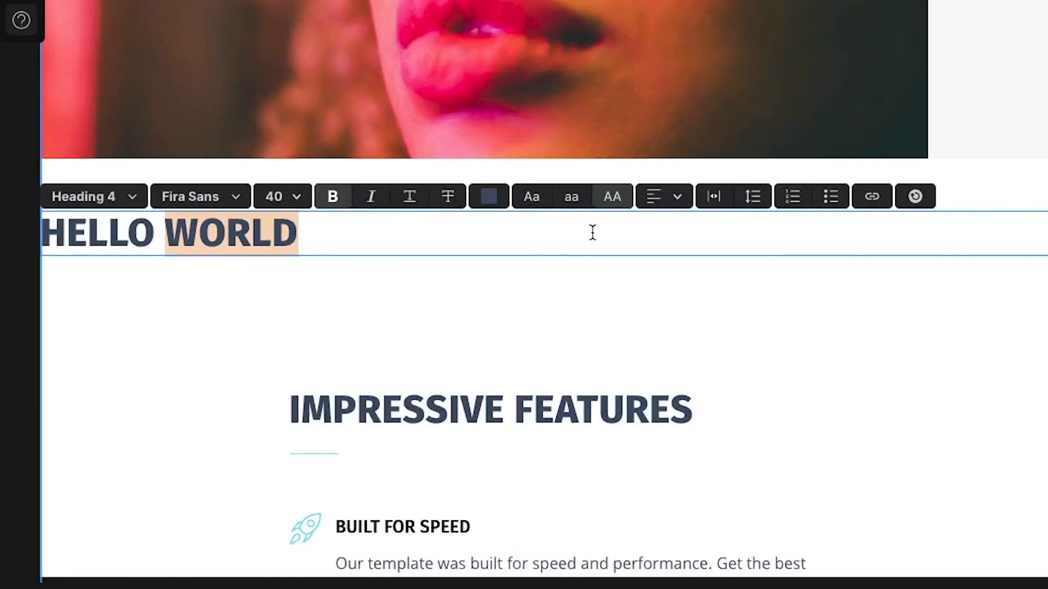
{"action": "left_click", "coordinate": [715, 198]}
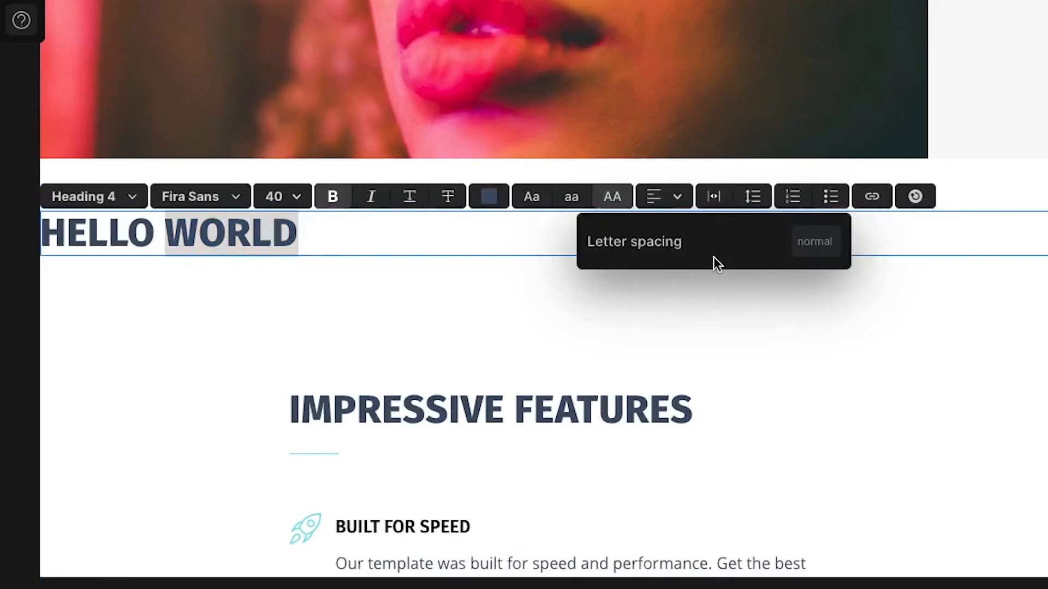
{"action": "left_click", "coordinate": [806, 237]}
{"action": "type", "text": "2"}
{"action": "key", "text": "BackSpace"}
{"action": "type", "text": "10"}
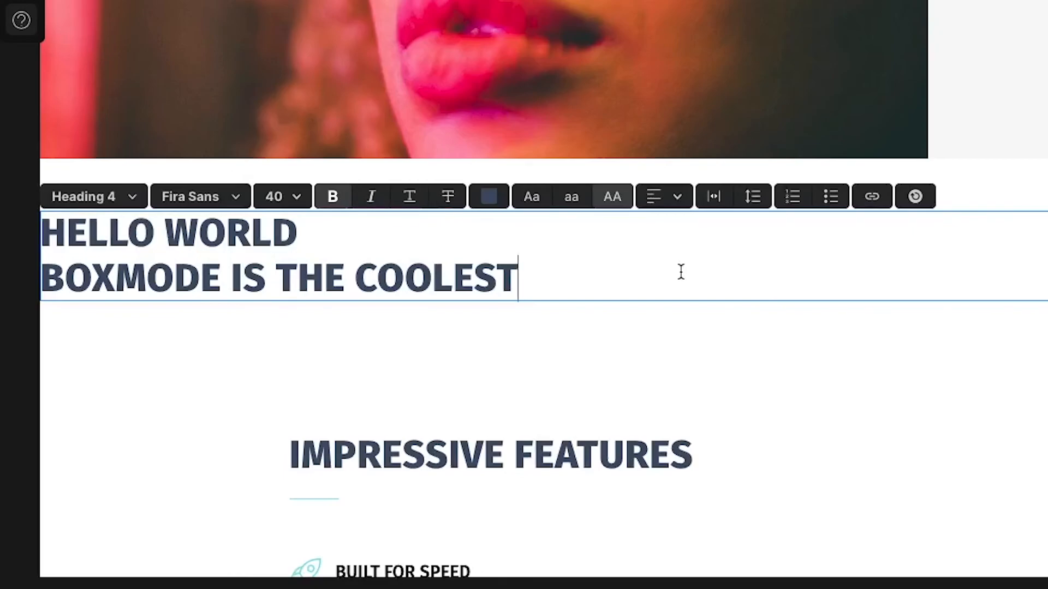
Step: Turn off auto spacing for both heading lines and try line heights of 3, 2, 1 and 1.4
{"action": "key", "text": "ctrl+a"}
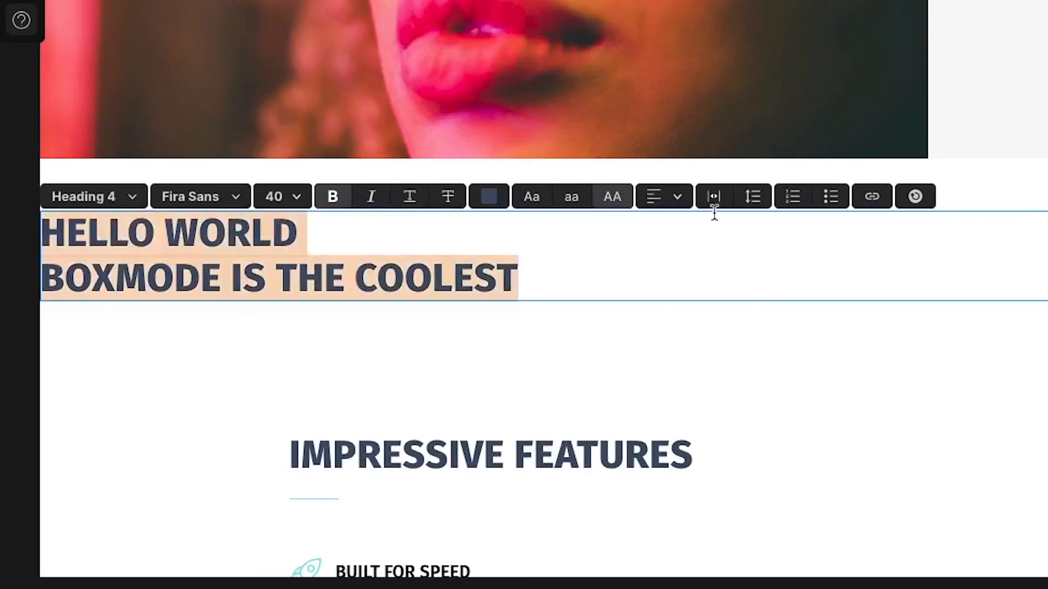
{"action": "left_click", "coordinate": [757, 202]}
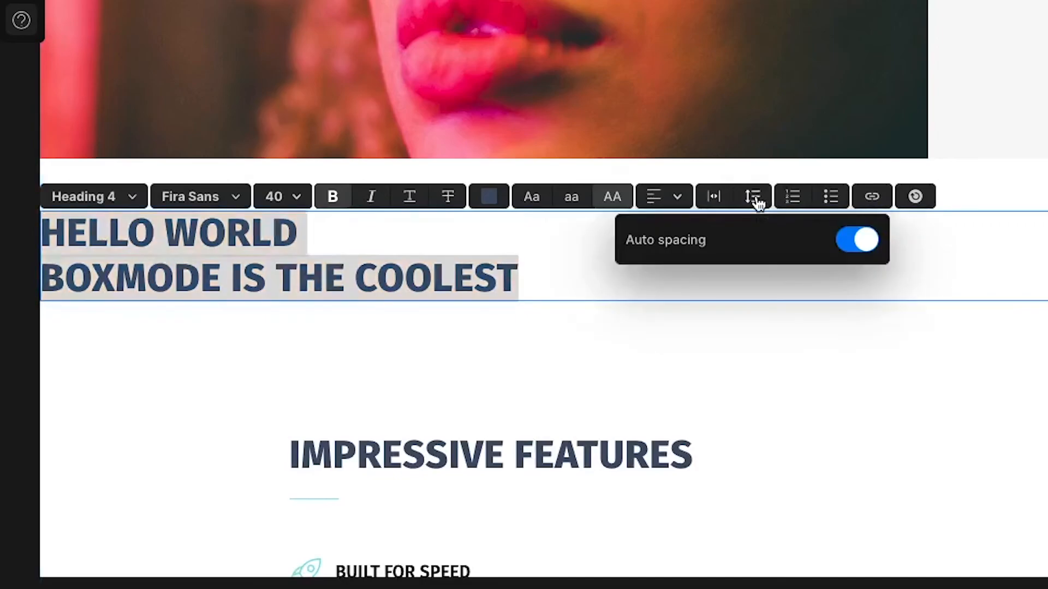
{"action": "left_click", "coordinate": [856, 244]}
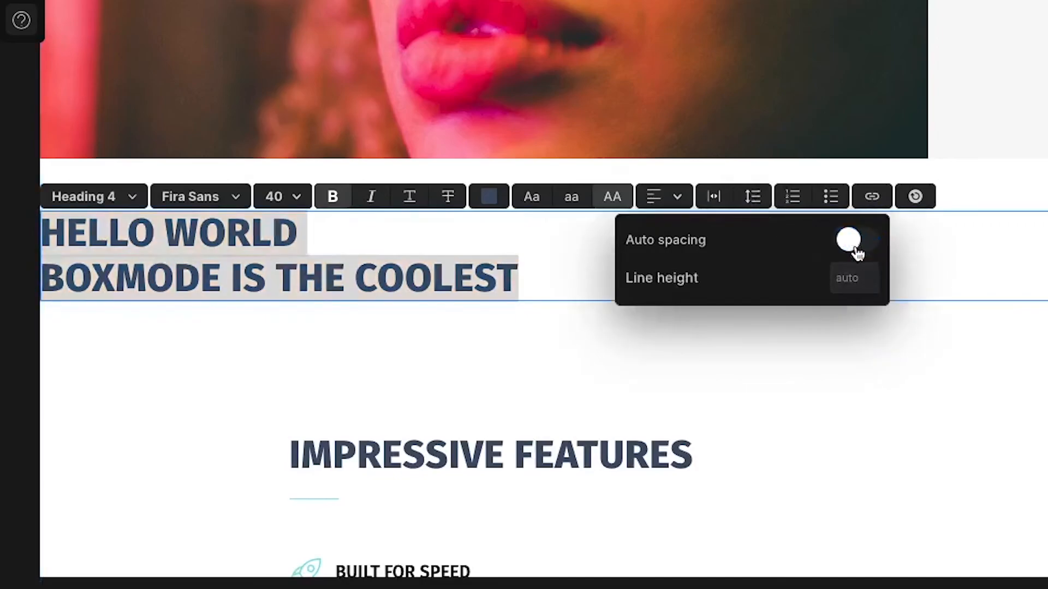
{"action": "left_click", "coordinate": [856, 277]}
{"action": "type", "text": "3"}
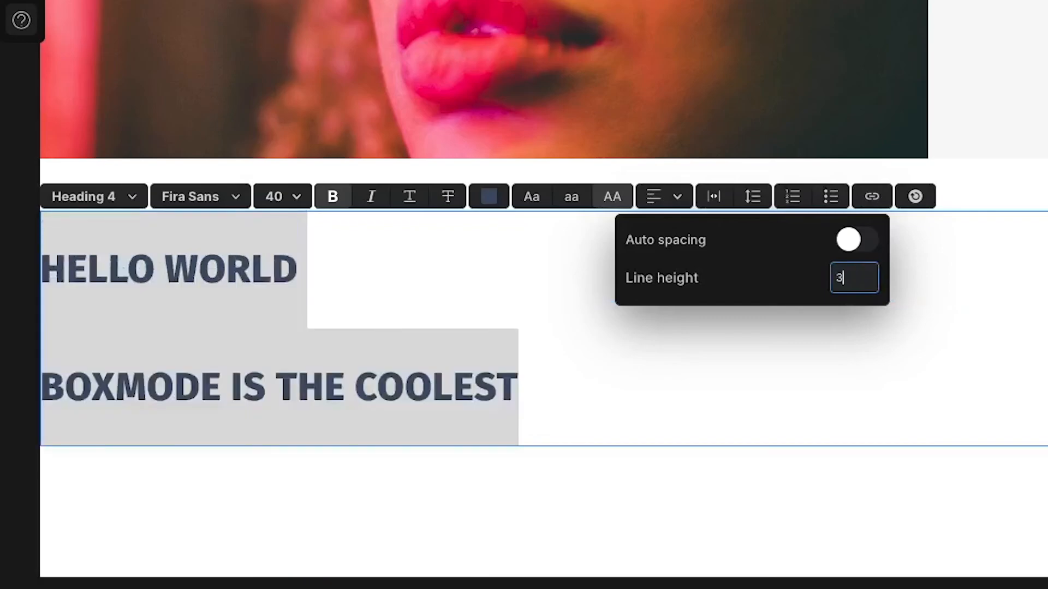
{"action": "key", "text": "BackSpace"}
{"action": "type", "text": "2"}
{"action": "key", "text": "BackSpace"}
{"action": "type", "text": "1"}
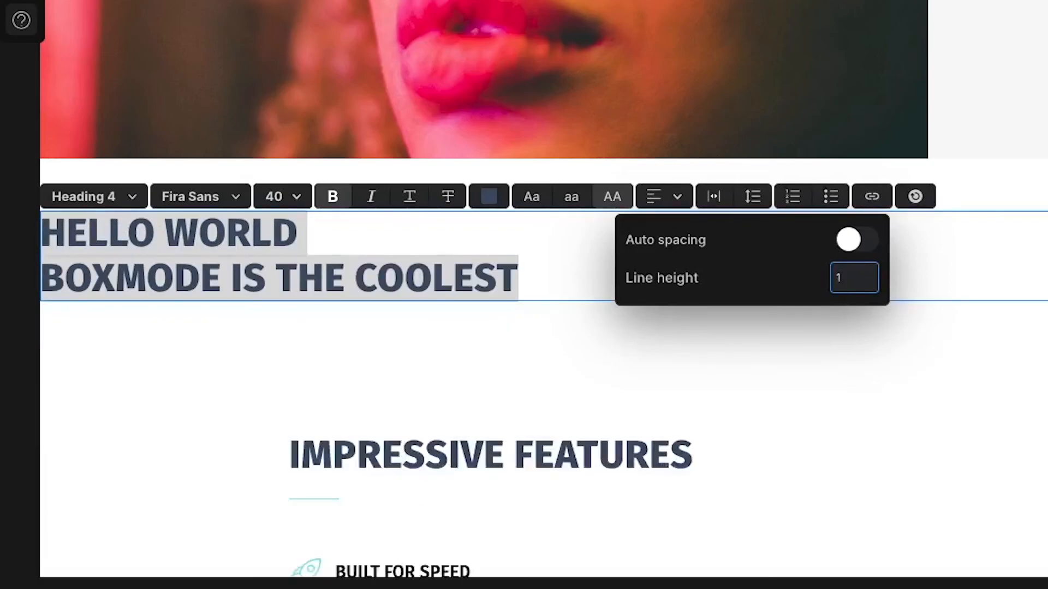
{"action": "type", "text": ".4"}
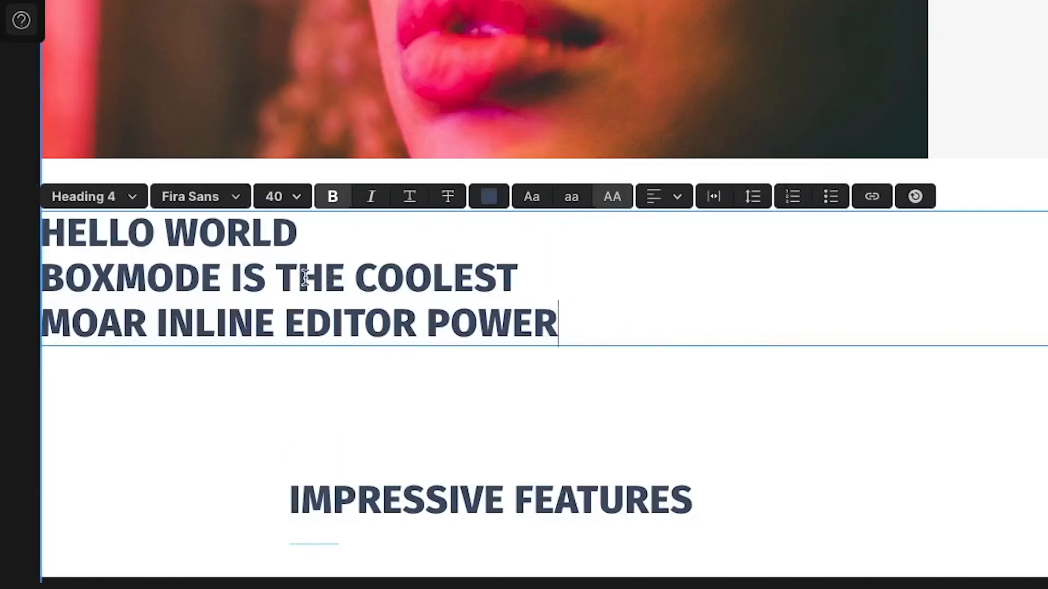
Step: Try numbered and bulleted list formatting on the three heading lines, removing each list format again
{"action": "left_click_drag", "start_coordinate": [42, 232], "coordinate": [554, 327]}
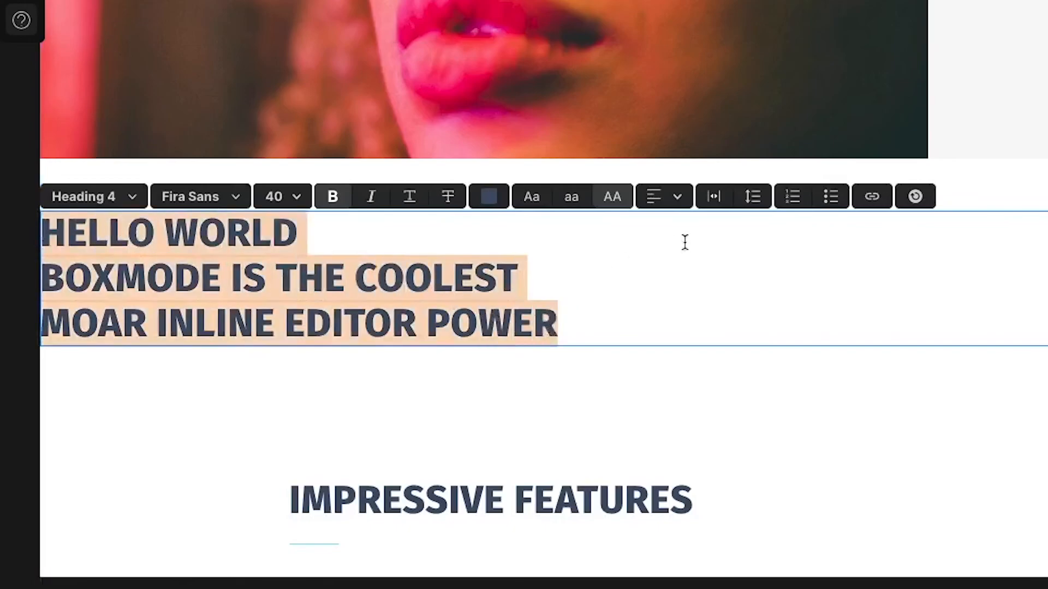
{"action": "left_click", "coordinate": [796, 198]}
{"action": "left_click", "coordinate": [796, 198]}
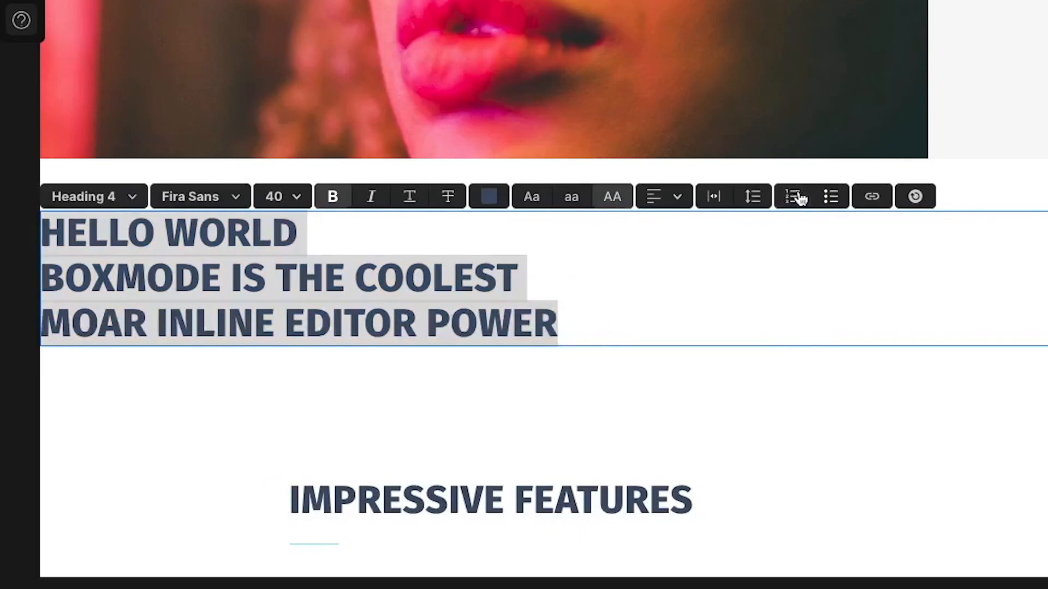
{"action": "left_click", "coordinate": [830, 198]}
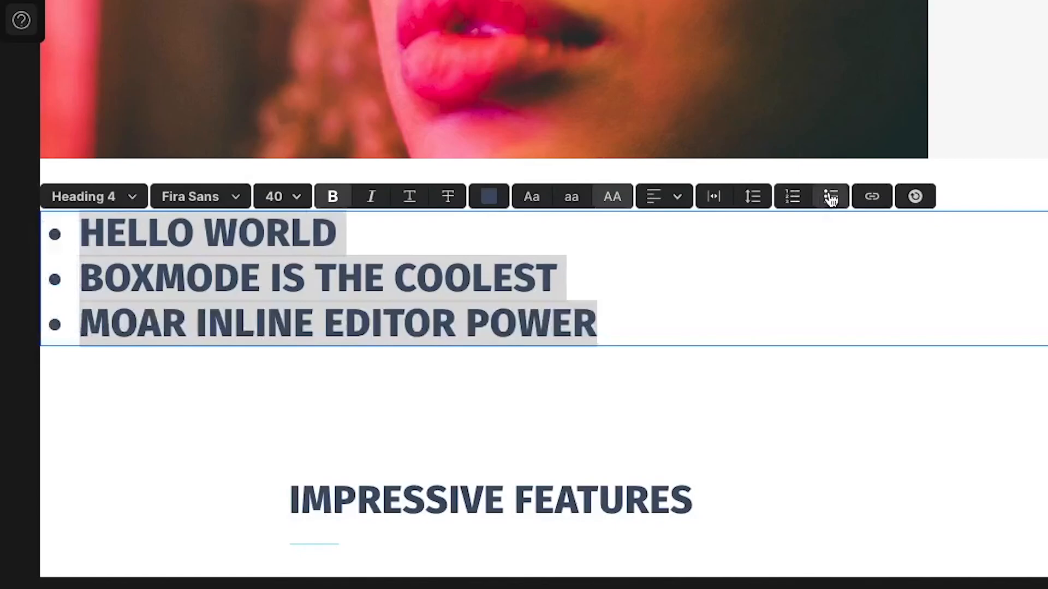
{"action": "left_click", "coordinate": [831, 198]}
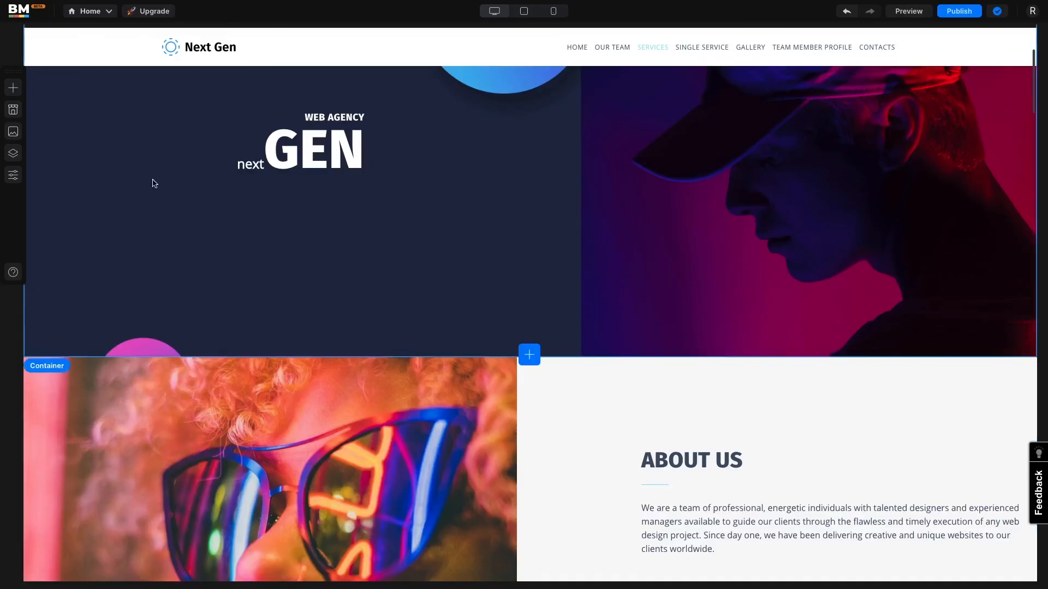
Step: Insert the Companies 1 section between the Next Gen welcome banner and the About Us section
{"action": "left_click", "coordinate": [13, 88]}
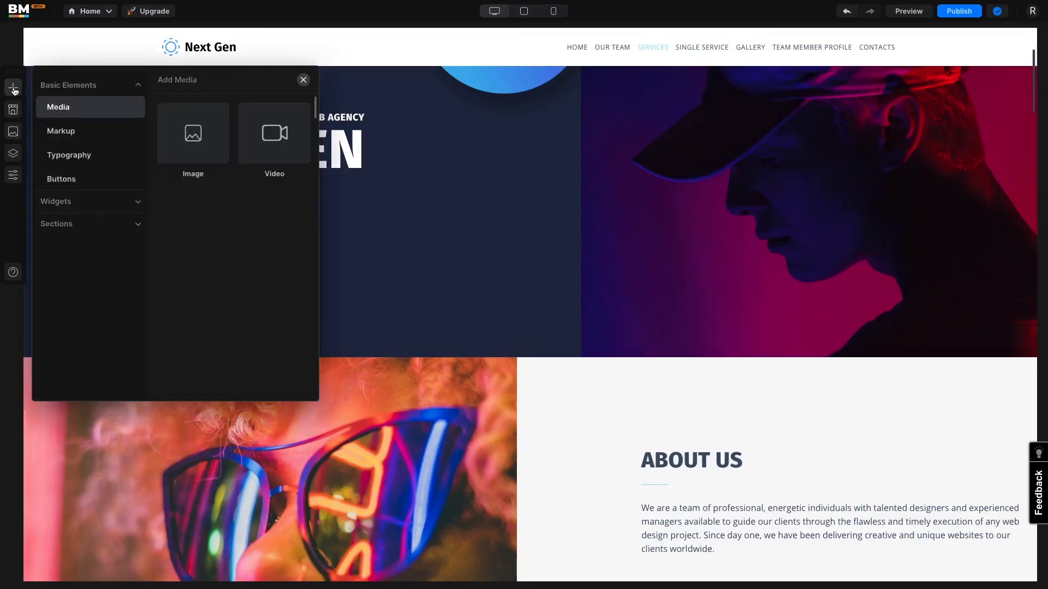
{"action": "left_click", "coordinate": [108, 221]}
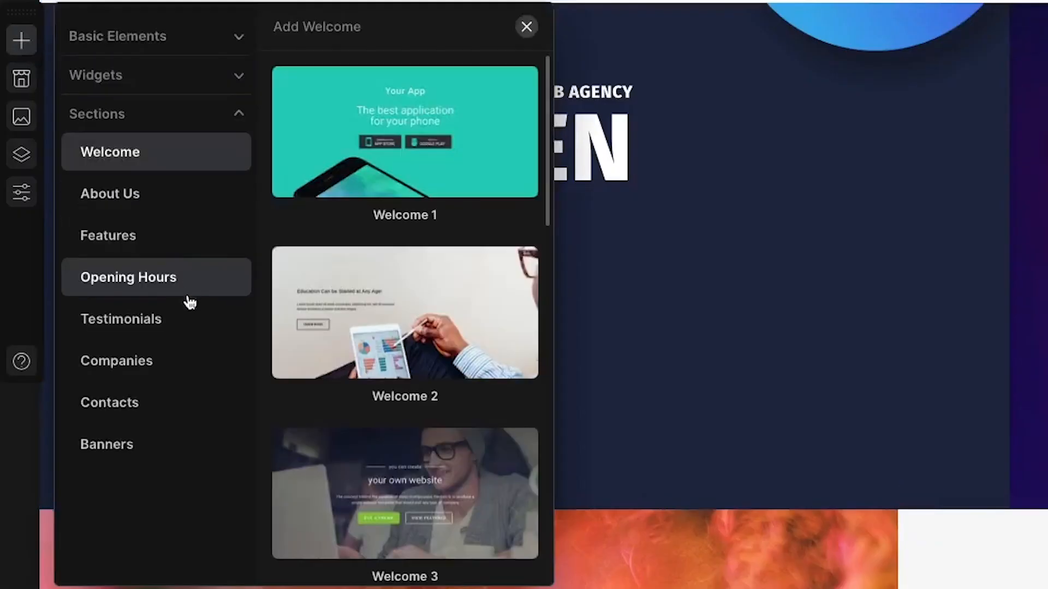
{"action": "left_click", "coordinate": [164, 369]}
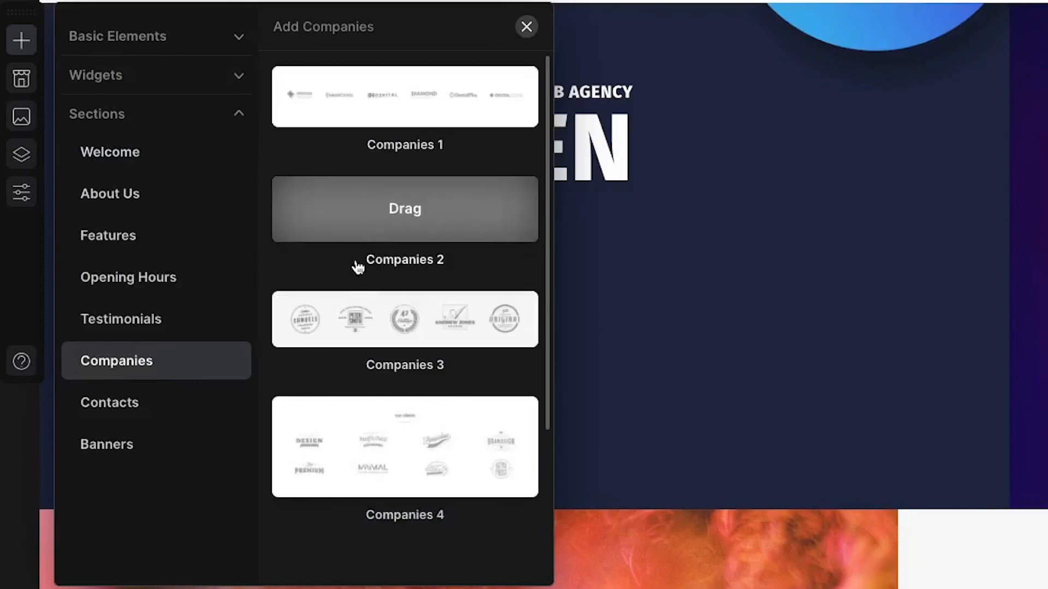
{"action": "left_click_drag", "start_coordinate": [348, 93], "coordinate": [469, 358]}
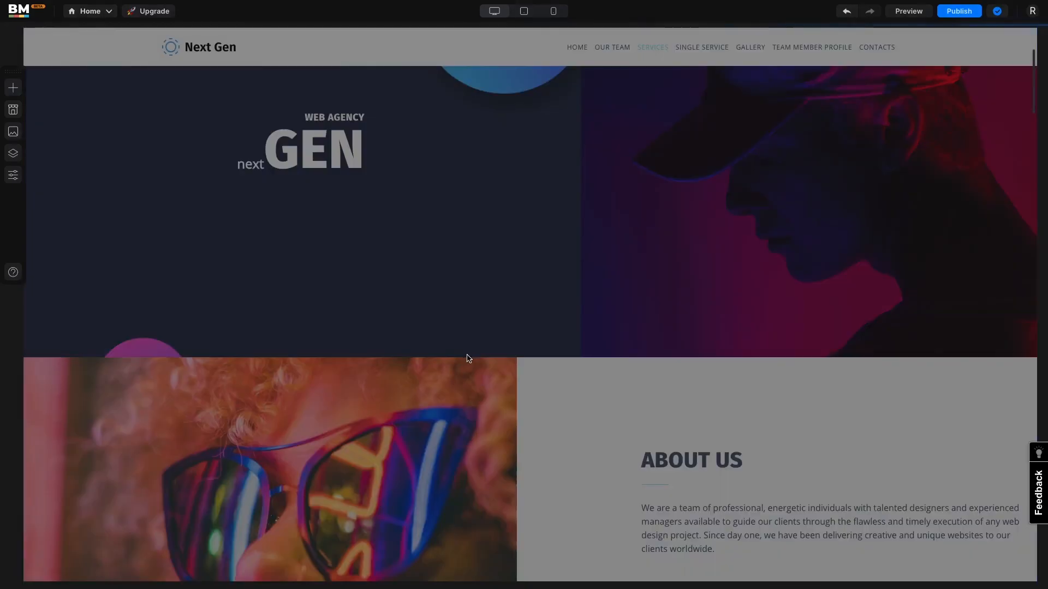